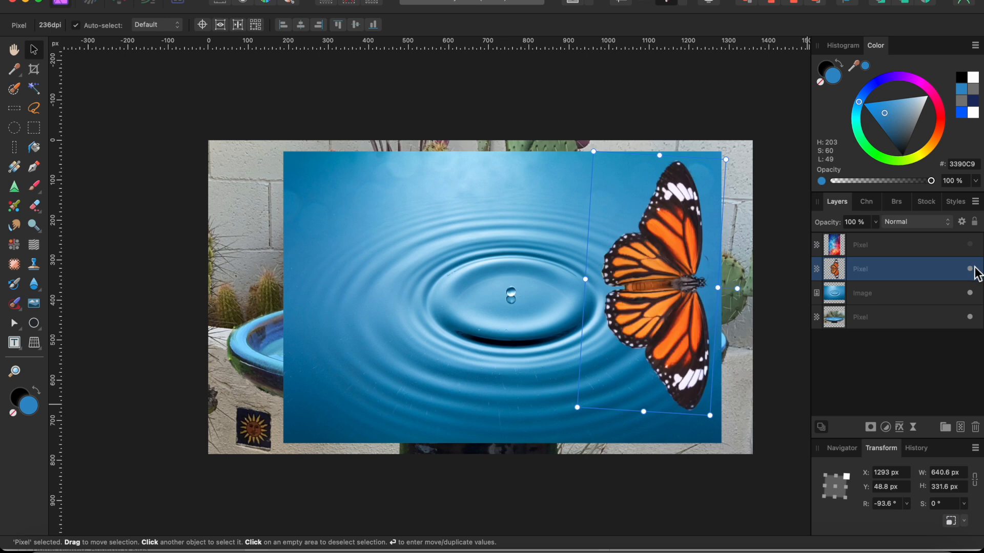
- Hide the mosaic pattern and butterfly layers, and shift the water ripple image about 39 px left over the birdbath
{"action": "left_click", "coordinate": [969, 244]}
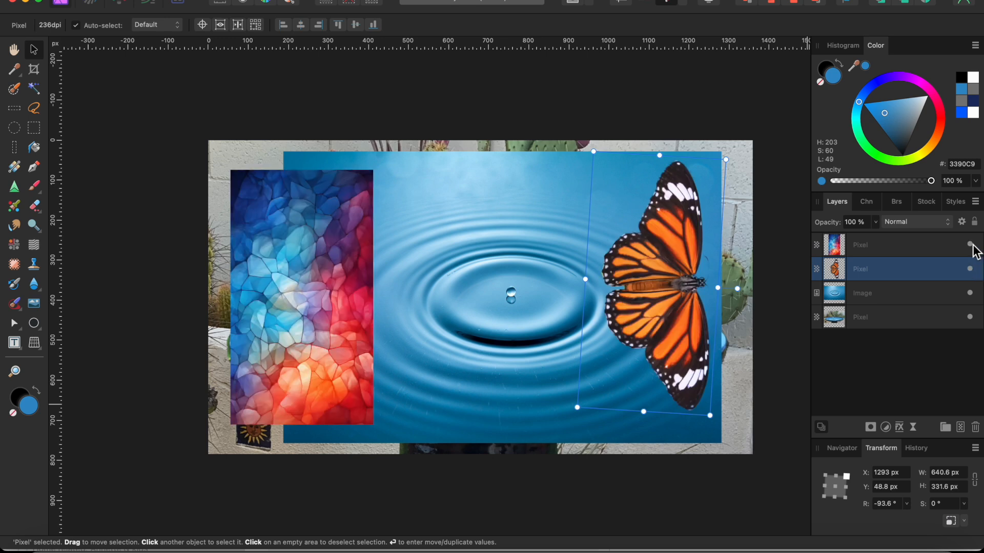
{"action": "left_click", "coordinate": [970, 244]}
{"action": "left_click", "coordinate": [970, 269]}
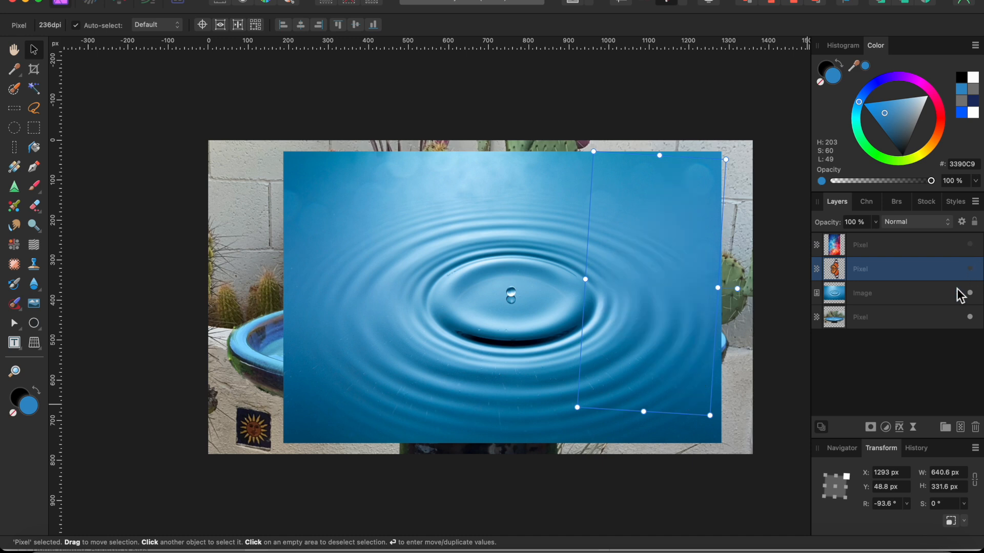
{"action": "left_click", "coordinate": [529, 327]}
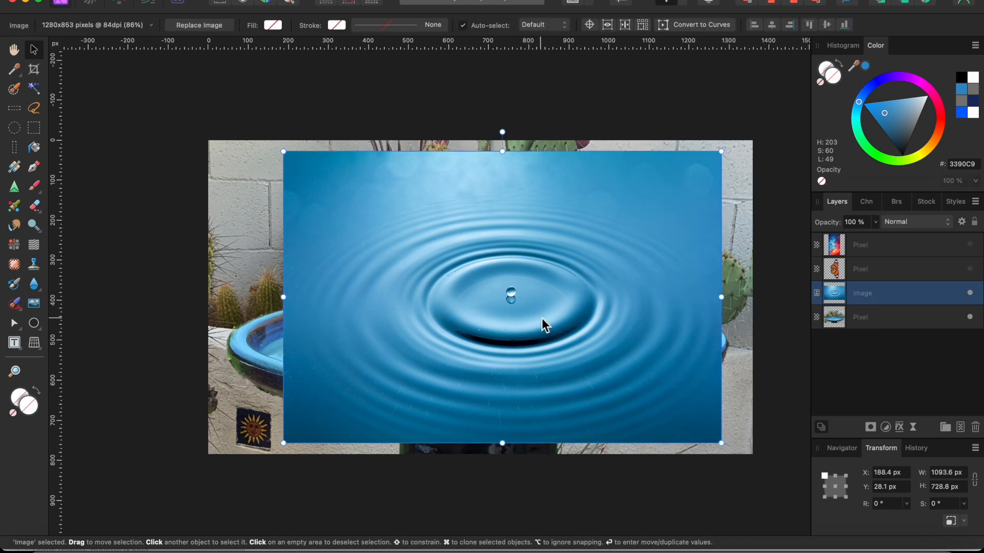
{"action": "left_click_drag", "start_coordinate": [542, 325], "coordinate": [526, 325]}
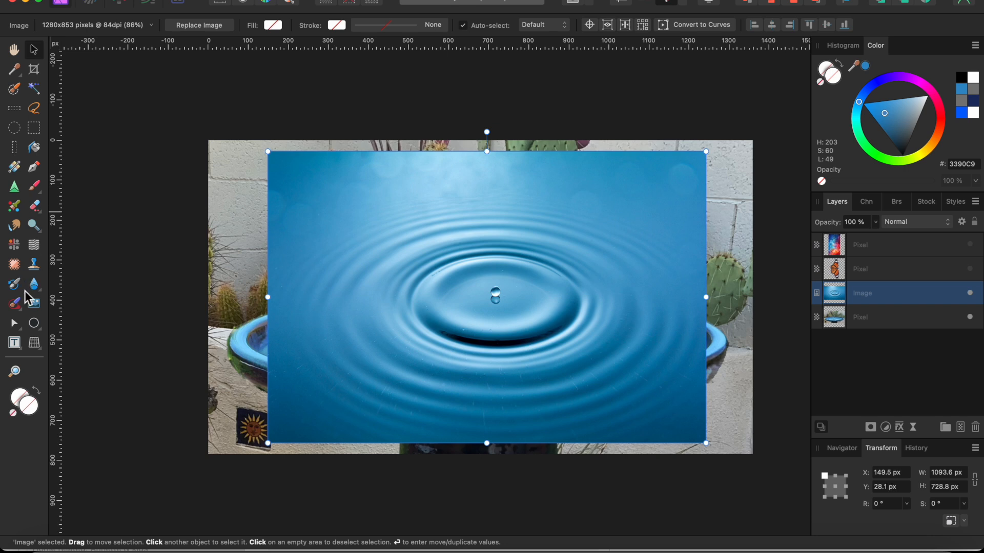
- Draw an ellipse about 1079 × 615 px over the ripples and clip the water image inside it
{"action": "left_click", "coordinate": [34, 323]}
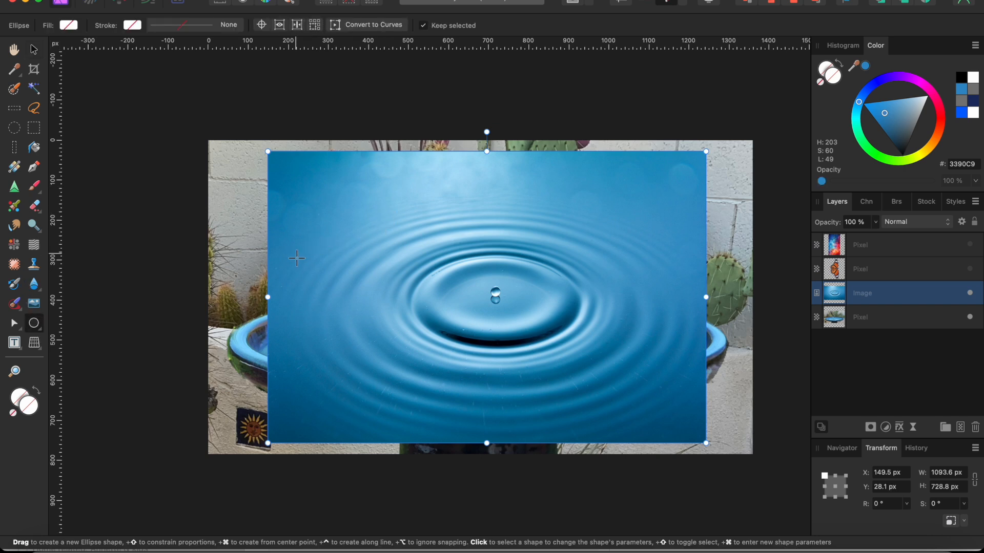
{"action": "left_click_drag", "start_coordinate": [290, 234], "coordinate": [706, 442]}
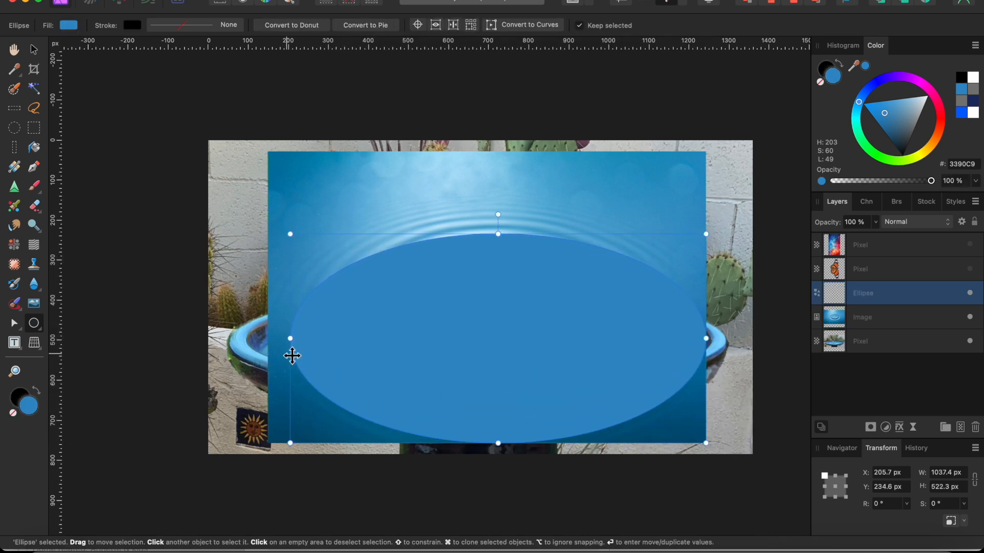
{"action": "left_click_drag", "start_coordinate": [285, 340], "coordinate": [272, 340]}
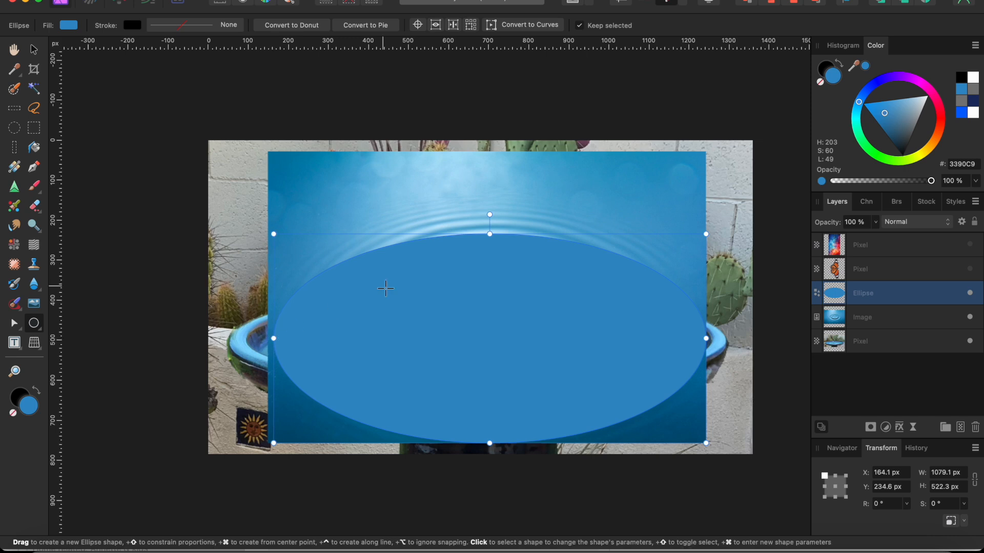
{"action": "left_click_drag", "start_coordinate": [492, 232], "coordinate": [492, 196]}
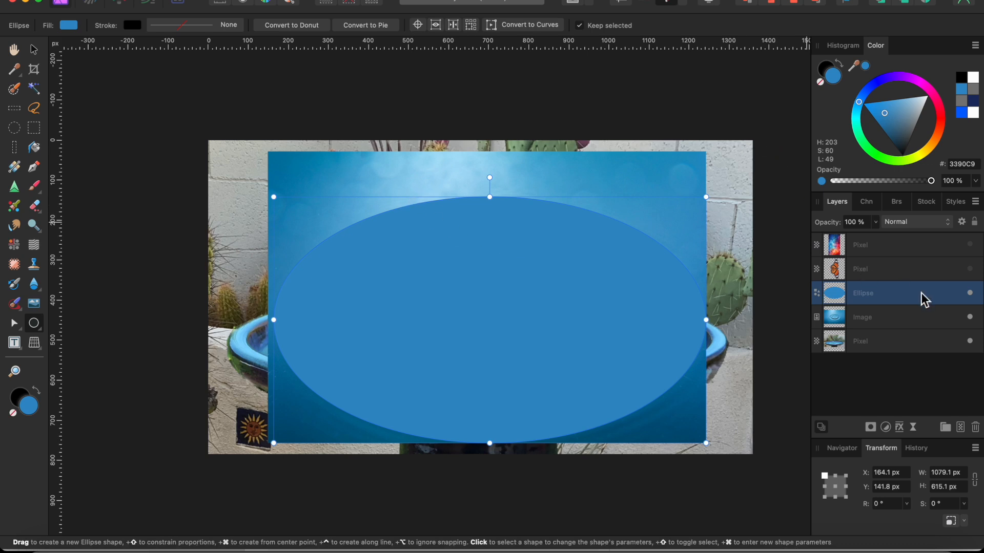
{"action": "left_click_drag", "start_coordinate": [879, 318], "coordinate": [884, 297]}
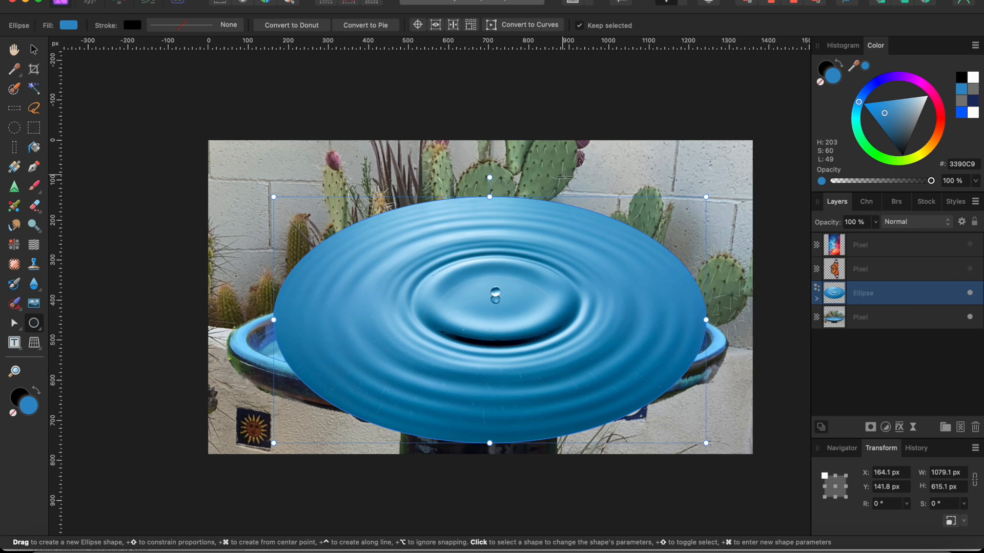
- Warp the water ellipse with a single-plane Perspective, pulling in its four corners to lie flat in the birdbath, and apply it
{"action": "left_click", "coordinate": [34, 50]}
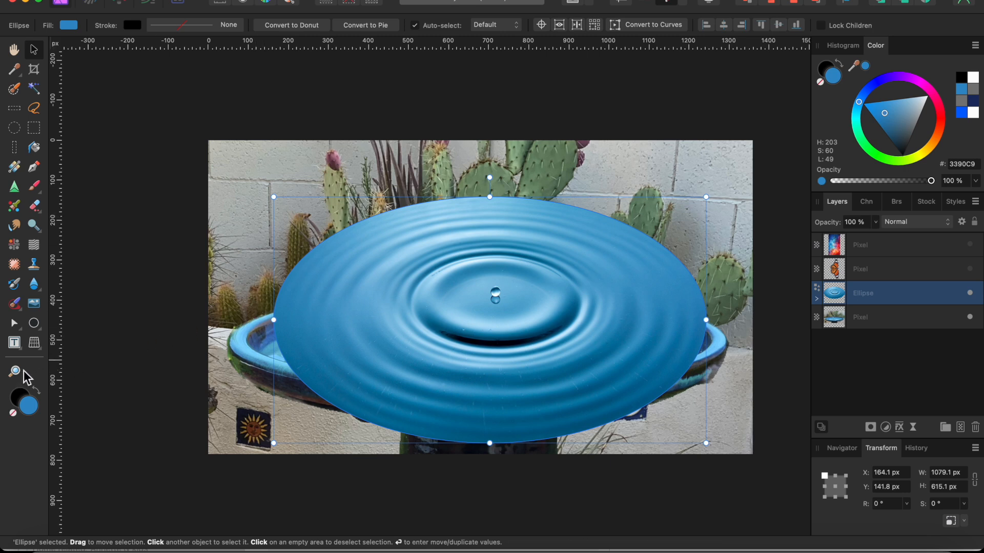
{"action": "left_click", "coordinate": [34, 343]}
{"action": "left_click_drag", "start_coordinate": [753, 388], "coordinate": [187, 379]}
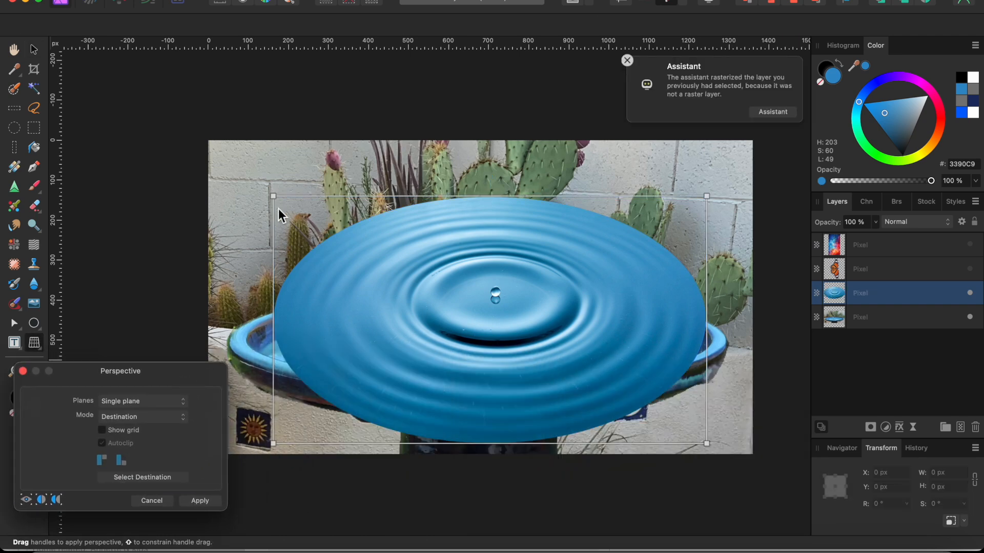
{"action": "left_click_drag", "start_coordinate": [274, 197], "coordinate": [388, 257]}
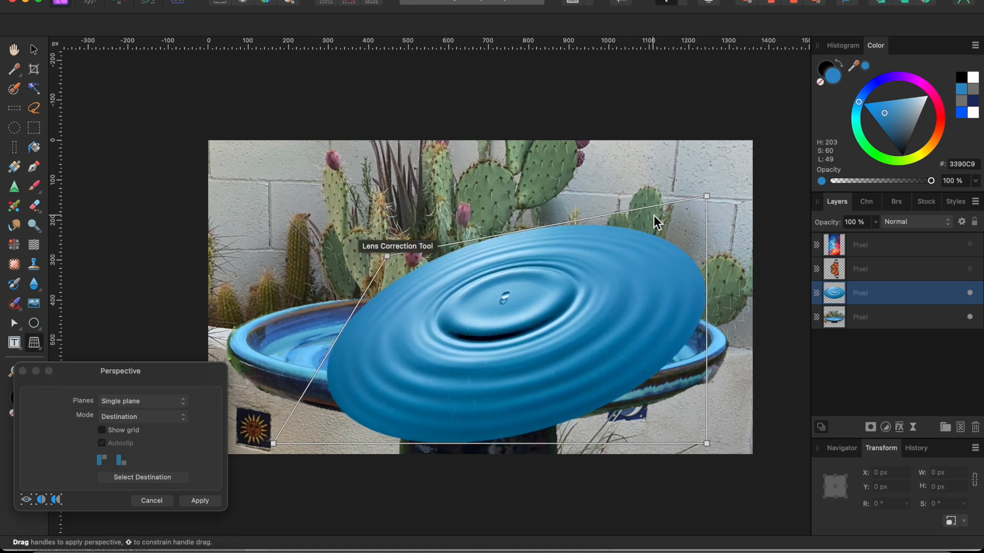
{"action": "left_click_drag", "start_coordinate": [708, 196], "coordinate": [603, 301]}
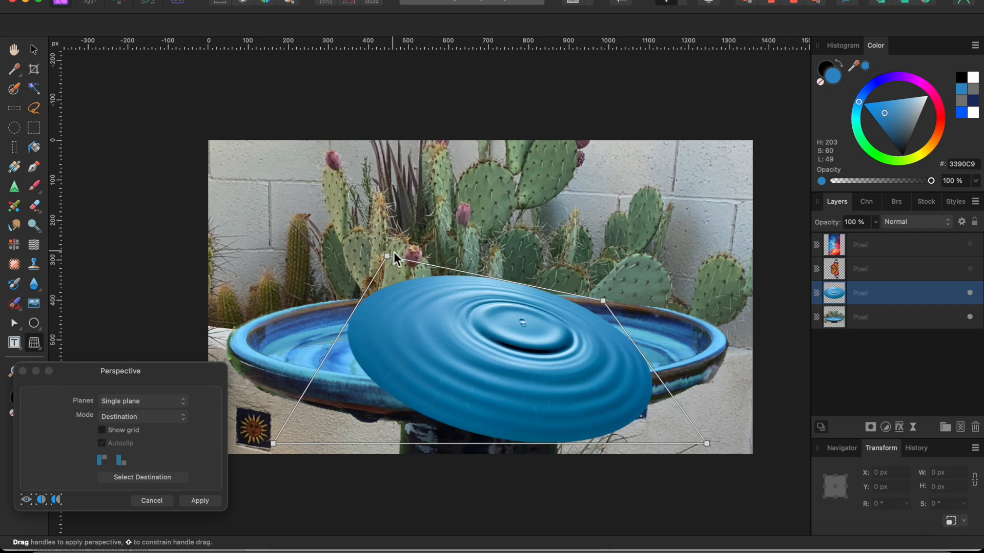
{"action": "left_click_drag", "start_coordinate": [388, 255], "coordinate": [388, 297]}
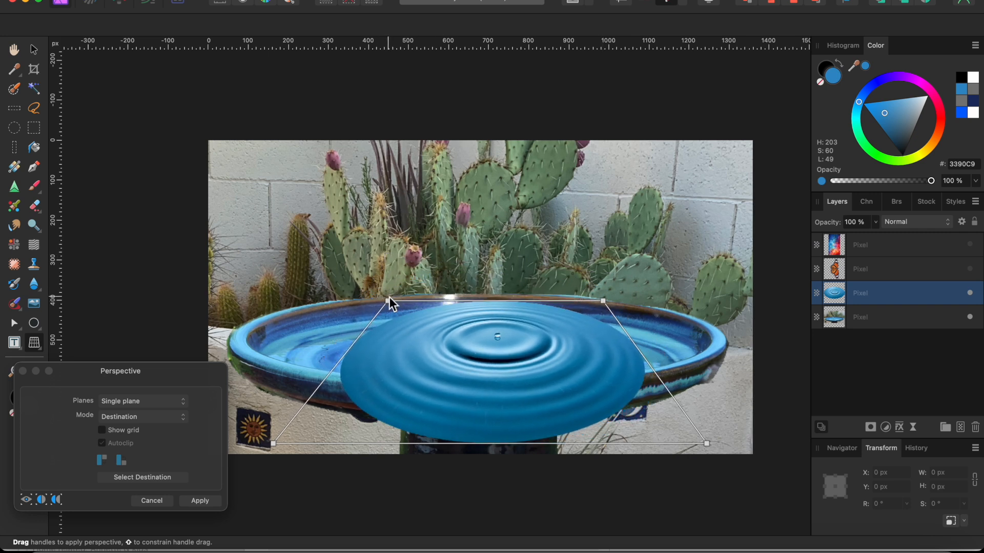
{"action": "left_click_drag", "start_coordinate": [274, 442], "coordinate": [247, 367]}
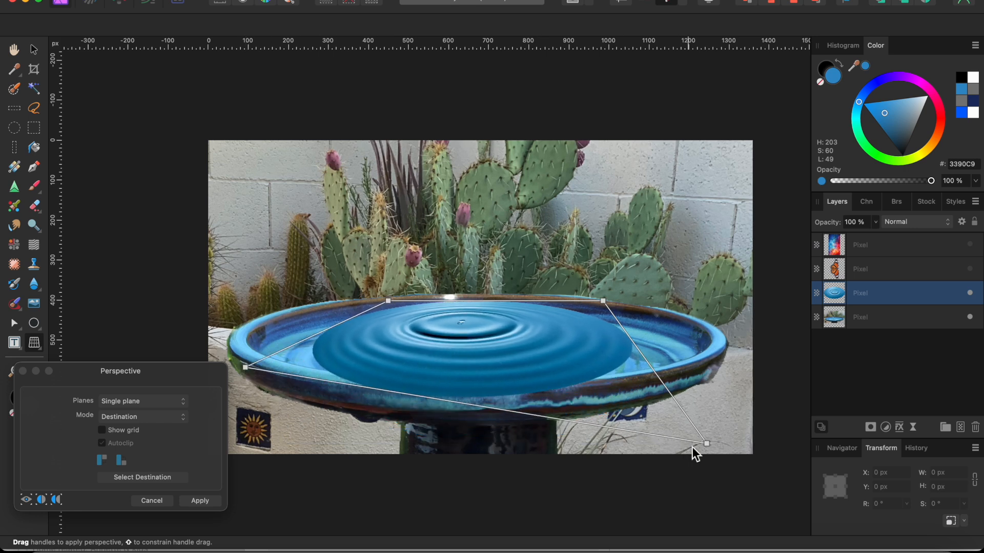
{"action": "left_click_drag", "start_coordinate": [706, 442], "coordinate": [696, 367]}
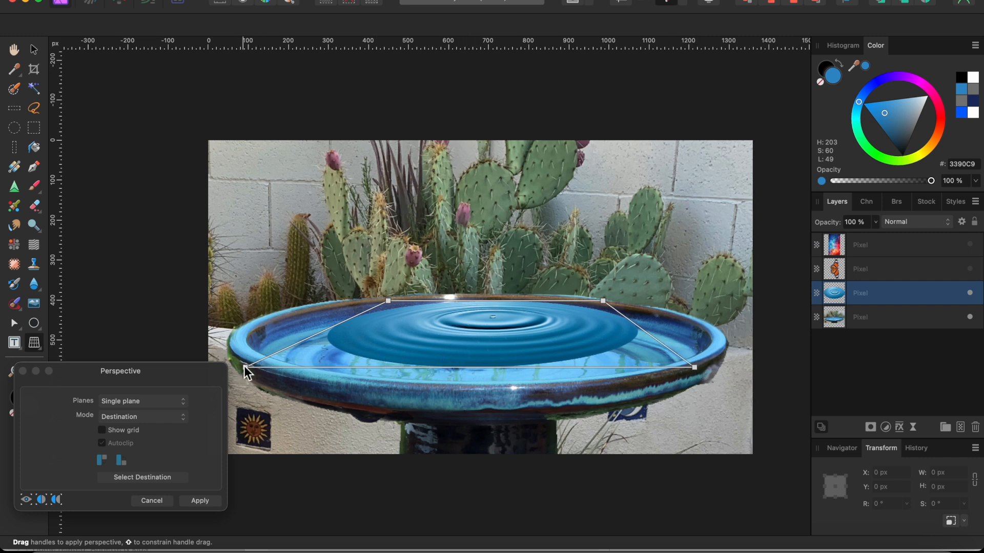
{"action": "left_click_drag", "start_coordinate": [245, 366], "coordinate": [243, 358]}
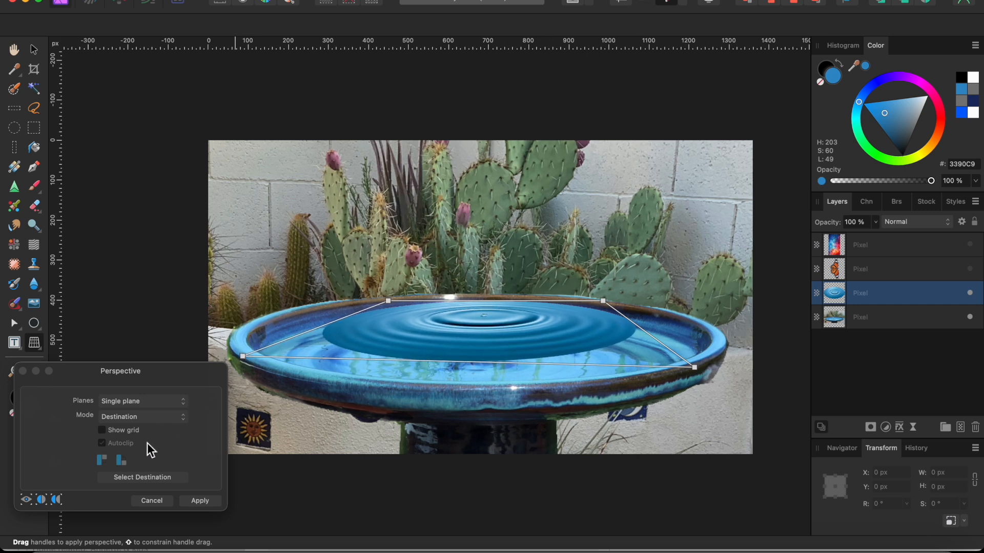
{"action": "left_click", "coordinate": [199, 500]}
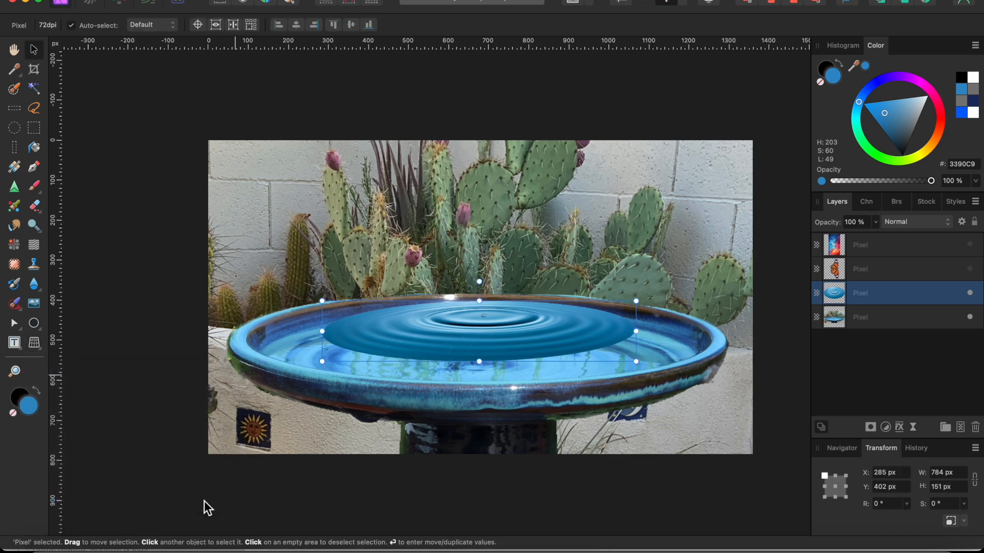
- Move the flattened water ellipse into the birdbath and enlarge it to cover most of the basin
{"action": "left_click_drag", "start_coordinate": [536, 326], "coordinate": [478, 334]}
{"action": "left_click_drag", "start_coordinate": [579, 309], "coordinate": [687, 311]}
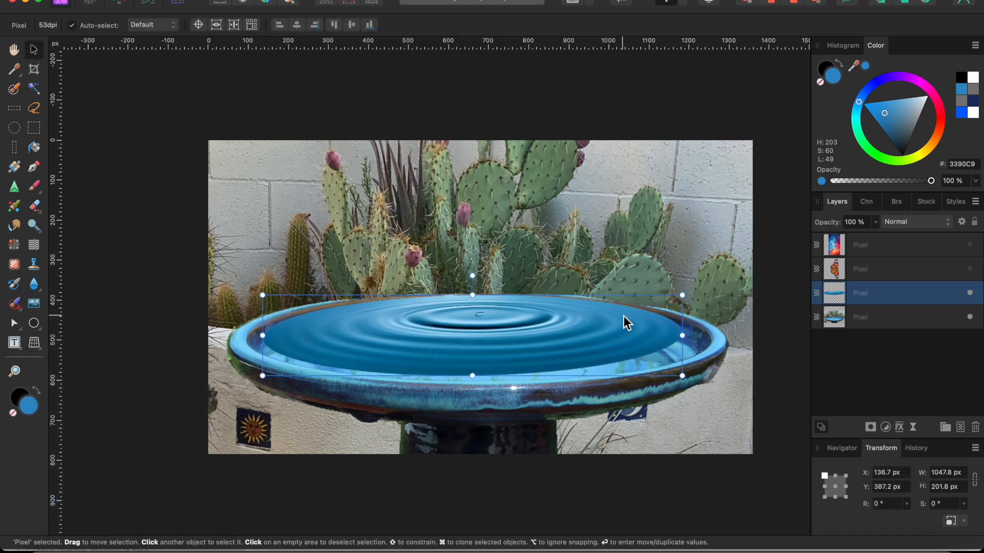
{"action": "left_click_drag", "start_coordinate": [623, 316], "coordinate": [619, 323]}
{"action": "left_click_drag", "start_coordinate": [678, 344], "coordinate": [693, 344]}
{"action": "left_click_drag", "start_coordinate": [695, 386], "coordinate": [704, 390]}
{"action": "left_click_drag", "start_coordinate": [480, 283], "coordinate": [482, 285]}
- Stretch the water ellipse to about 1140 px wide so its edges meet the basin's inner rim
{"action": "scroll", "coordinate": [383, 366], "scroll_direction": "up", "scroll_amount": 4}
{"action": "left_click_drag", "start_coordinate": [383, 367], "coordinate": [376, 364]}
{"action": "scroll", "coordinate": [376, 365], "scroll_direction": "right", "scroll_amount": 1}
{"action": "scroll", "coordinate": [376, 365], "scroll_direction": "right", "scroll_amount": 2}
{"action": "left_click_drag", "start_coordinate": [740, 342], "coordinate": [761, 344]}
{"action": "scroll", "coordinate": [761, 344], "scroll_direction": "left", "scroll_amount": 1}
{"action": "scroll", "coordinate": [564, 330], "scroll_direction": "down", "scroll_amount": 4}
{"action": "left_click", "coordinate": [604, 318]}
{"action": "left_click", "coordinate": [604, 317]}
{"action": "left_click_drag", "start_coordinate": [493, 293], "coordinate": [495, 303]}
{"action": "key", "text": "super+z"}
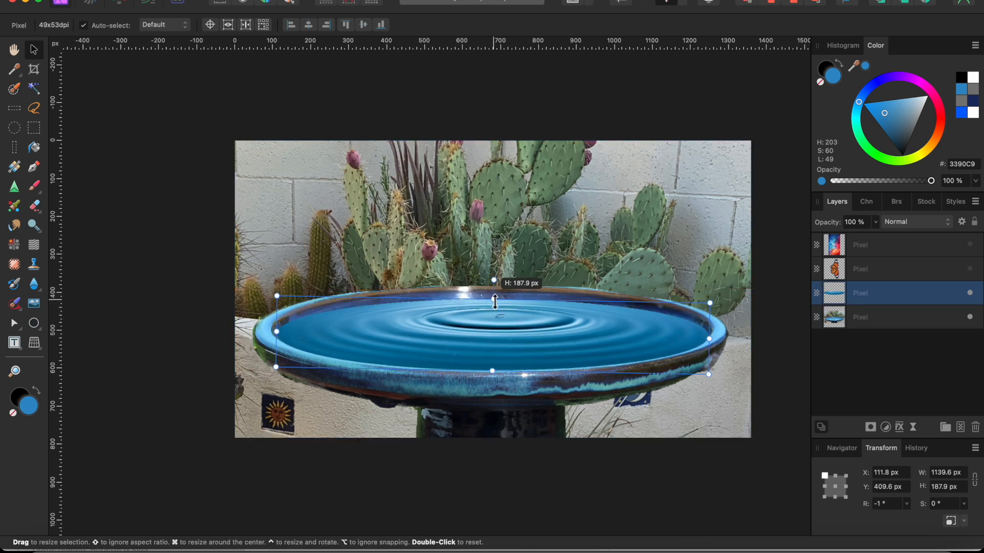
{"action": "key", "text": "super+z"}
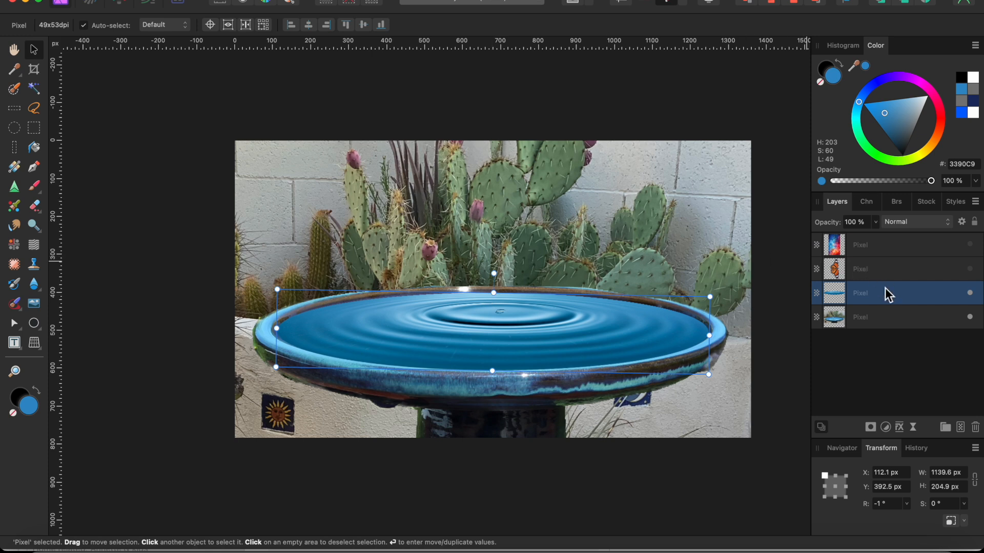
- Lower the water layer's opacity to 71% and deselect it
{"action": "left_click", "coordinate": [875, 223]}
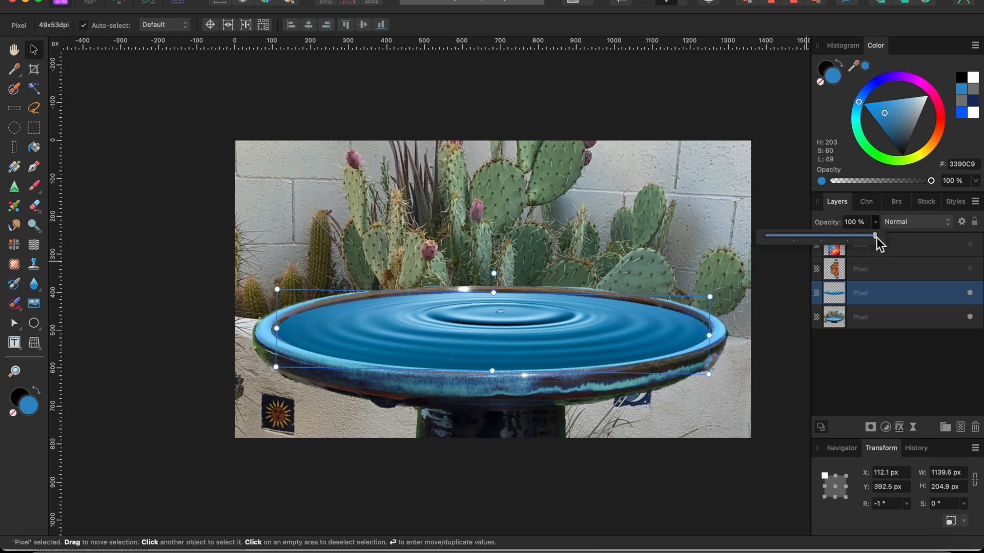
{"action": "left_click_drag", "start_coordinate": [875, 237], "coordinate": [838, 242]}
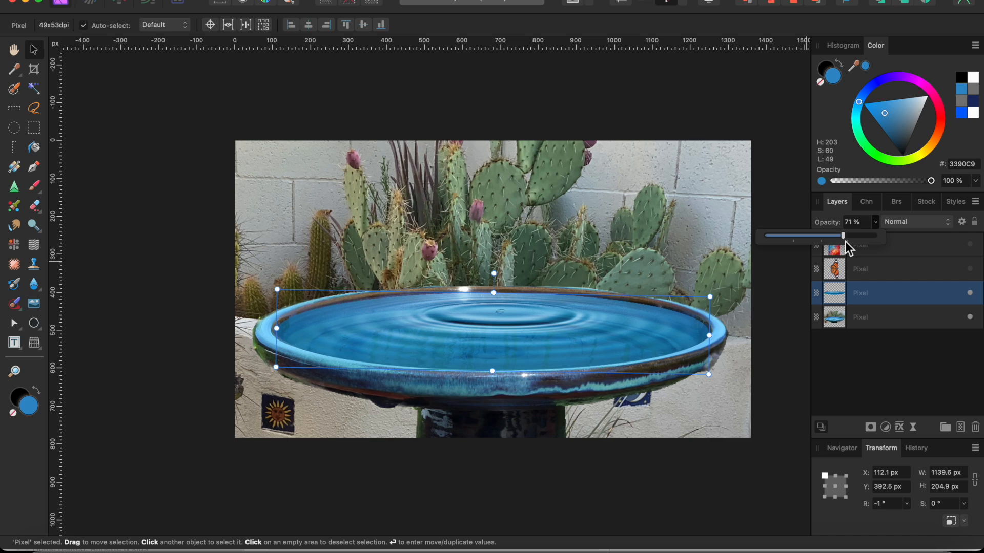
{"action": "left_click", "coordinate": [768, 338]}
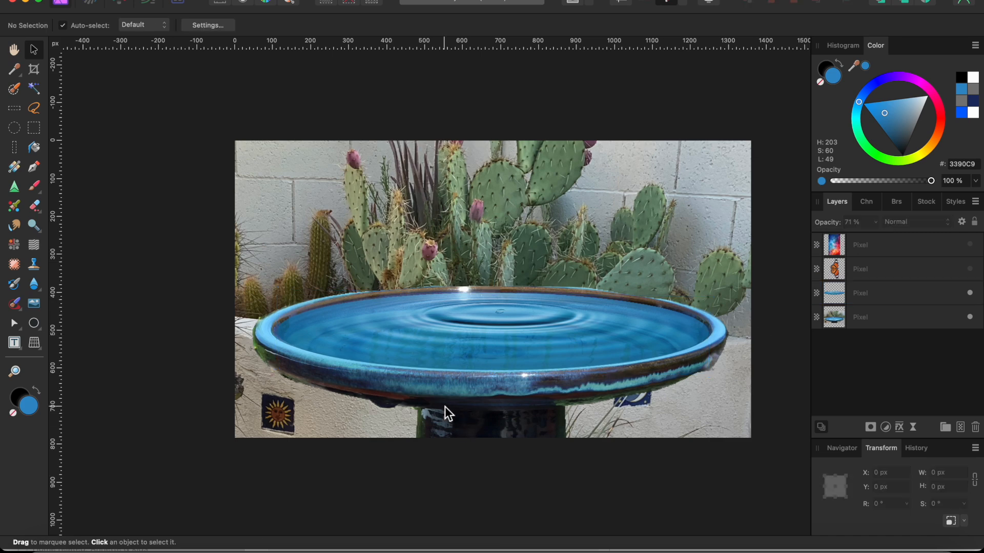
- Make the butterfly layer and the mosaic pattern layer visible again
{"action": "scroll", "coordinate": [444, 406], "scroll_direction": "down", "scroll_amount": 3}
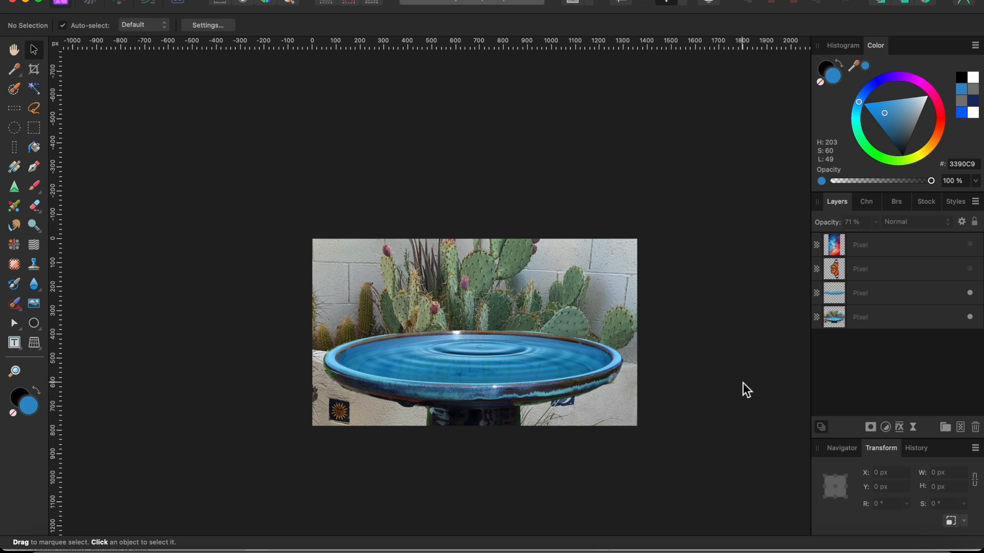
{"action": "left_click", "coordinate": [863, 268]}
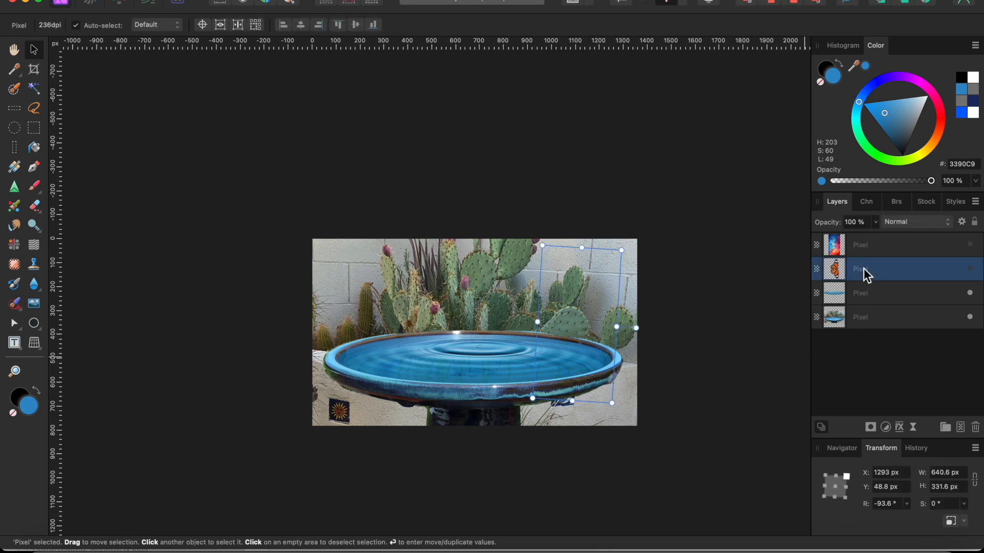
{"action": "left_click", "coordinate": [969, 270]}
{"action": "left_click", "coordinate": [971, 245]}
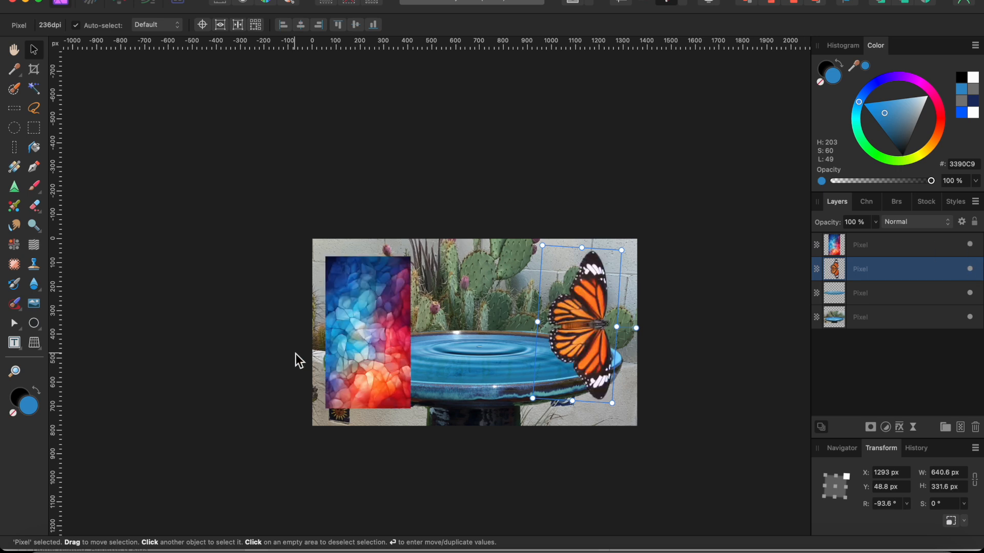
- Mirror the mosaic pattern horizontally across its inner edge and duplicate the layer in place
{"action": "left_click", "coordinate": [357, 300]}
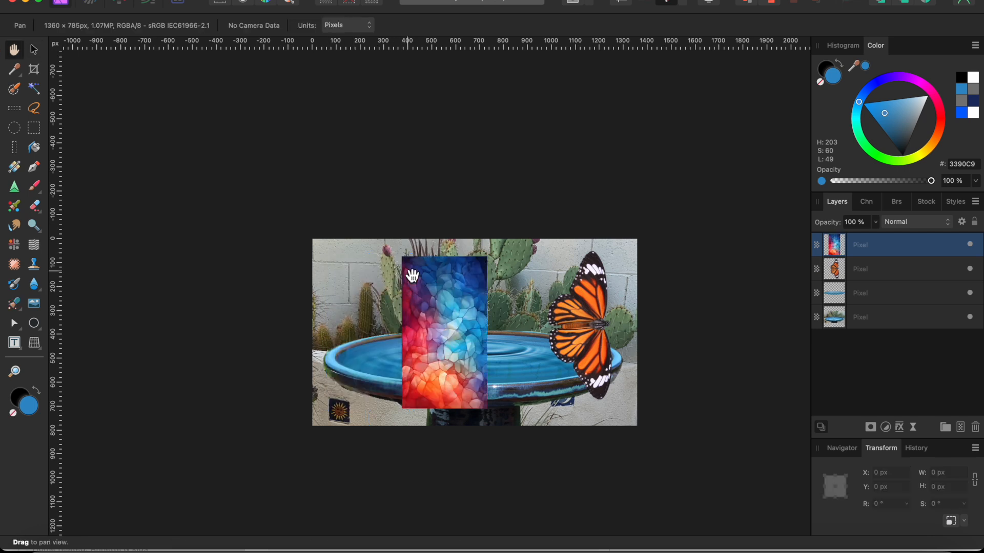
{"action": "key", "text": "super+shift+n"}
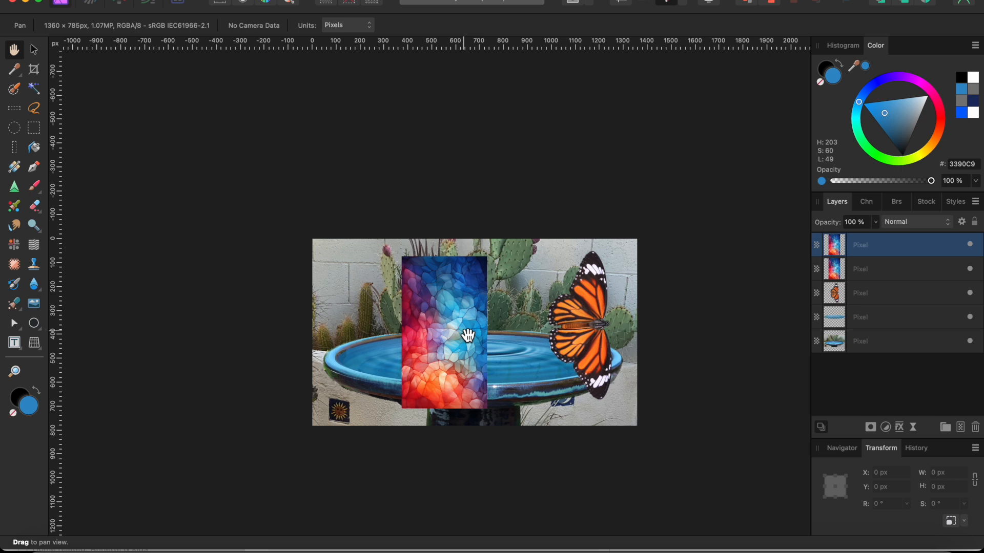
{"action": "right_click", "coordinate": [468, 335]}
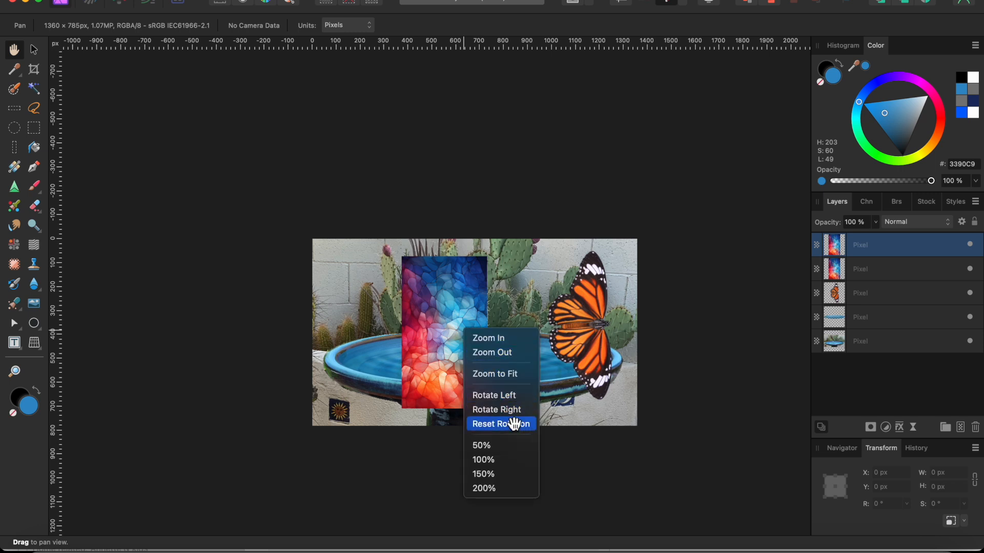
{"action": "left_click", "coordinate": [411, 331]}
{"action": "right_click", "coordinate": [425, 331]}
{"action": "left_click", "coordinate": [447, 317]}
- Flip the duplicated mosaic pattern horizontally, place it edge to edge on the left of the other copy, and reselect it
{"action": "left_click", "coordinate": [34, 49]}
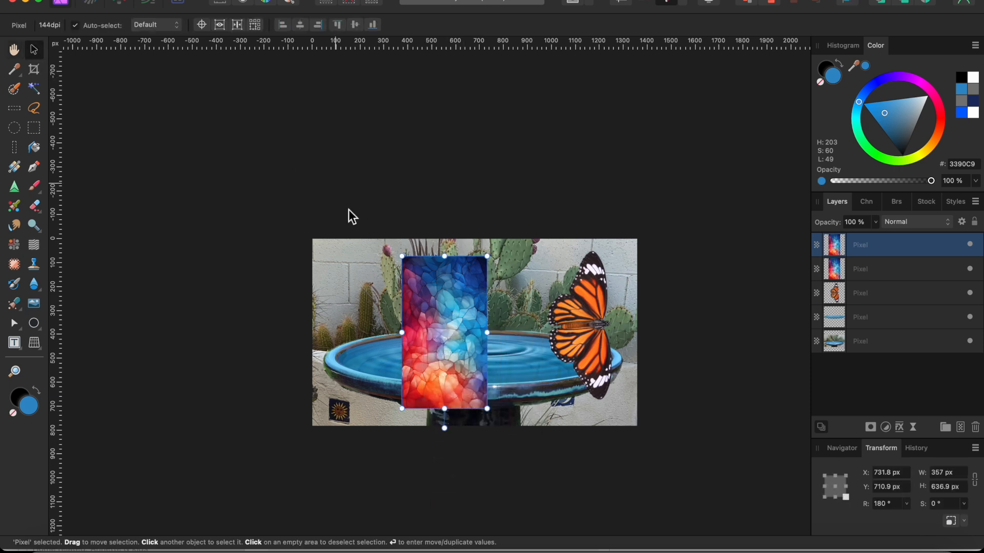
{"action": "right_click", "coordinate": [447, 327]}
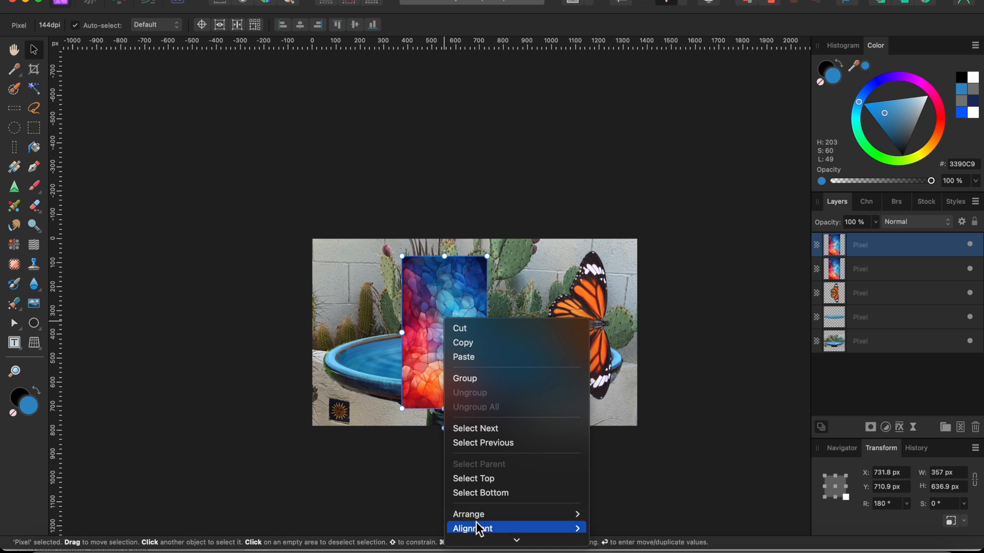
{"action": "scroll", "coordinate": [475, 522], "scroll_direction": "down", "scroll_amount": 3}
{"action": "mouse_move", "coordinate": [482, 475]}
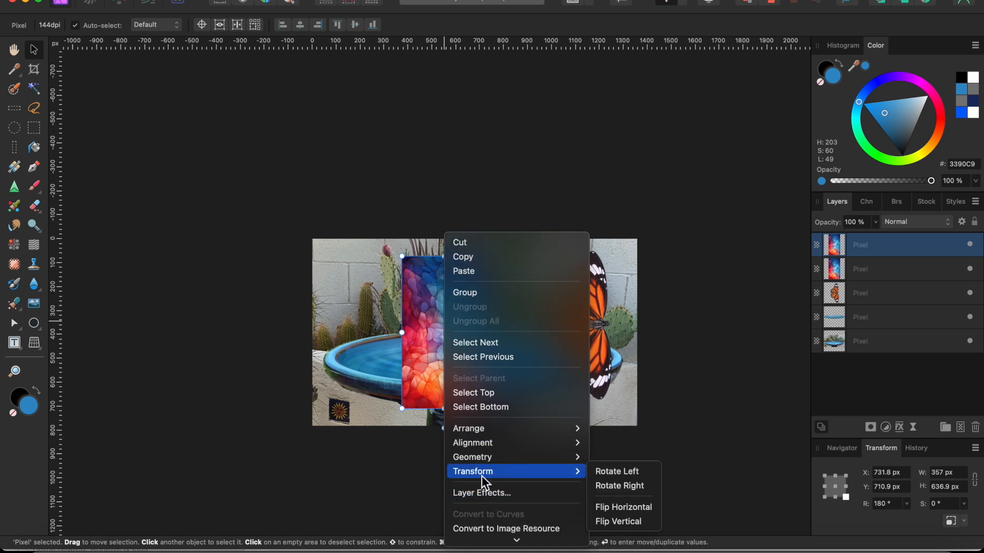
{"action": "left_click", "coordinate": [625, 506]}
{"action": "left_click_drag", "start_coordinate": [469, 355], "coordinate": [389, 352]}
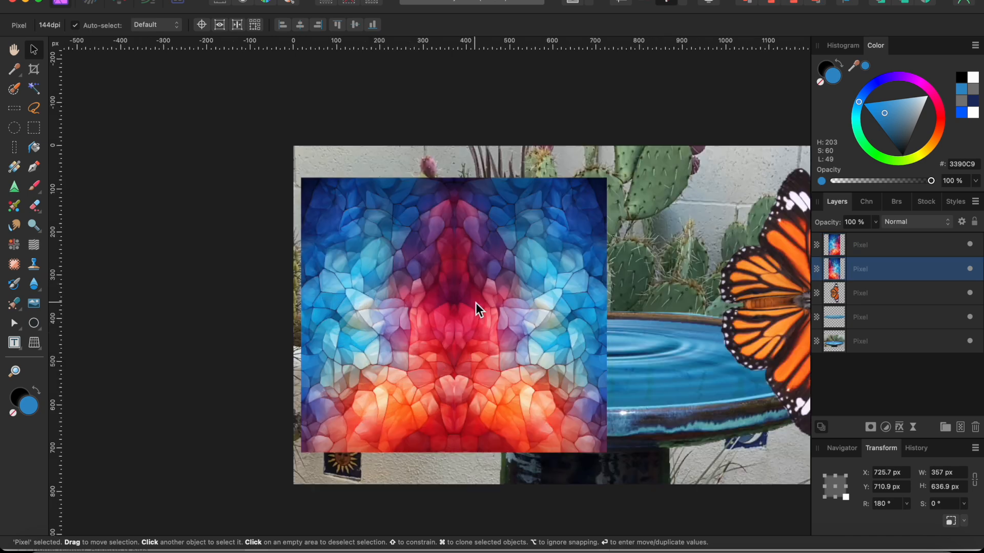
{"action": "left_click", "coordinate": [488, 120]}
{"action": "left_click", "coordinate": [405, 250]}
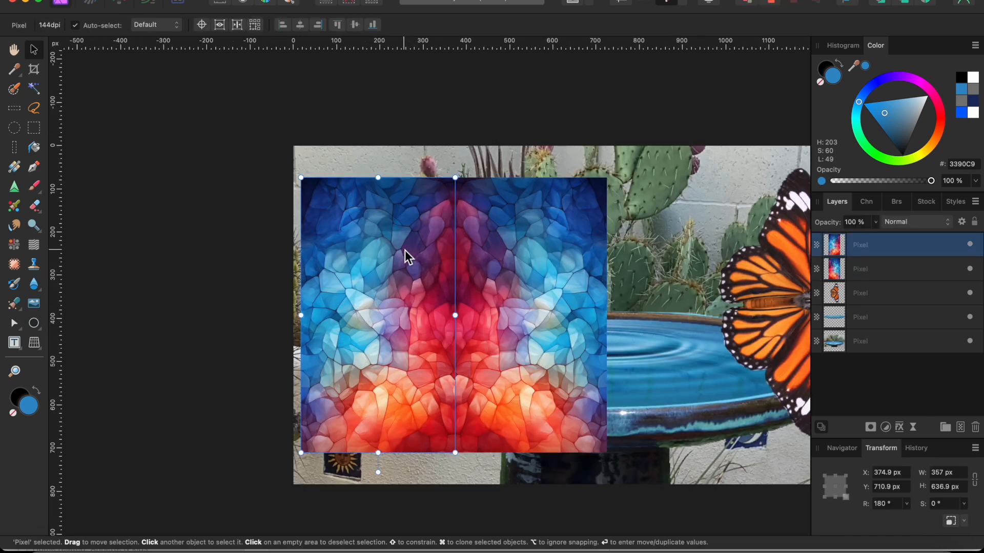
- Group the two mirrored mosaic layers into one
{"action": "left_click", "coordinate": [505, 287], "text": "shift"}
{"action": "right_click", "coordinate": [505, 287]}
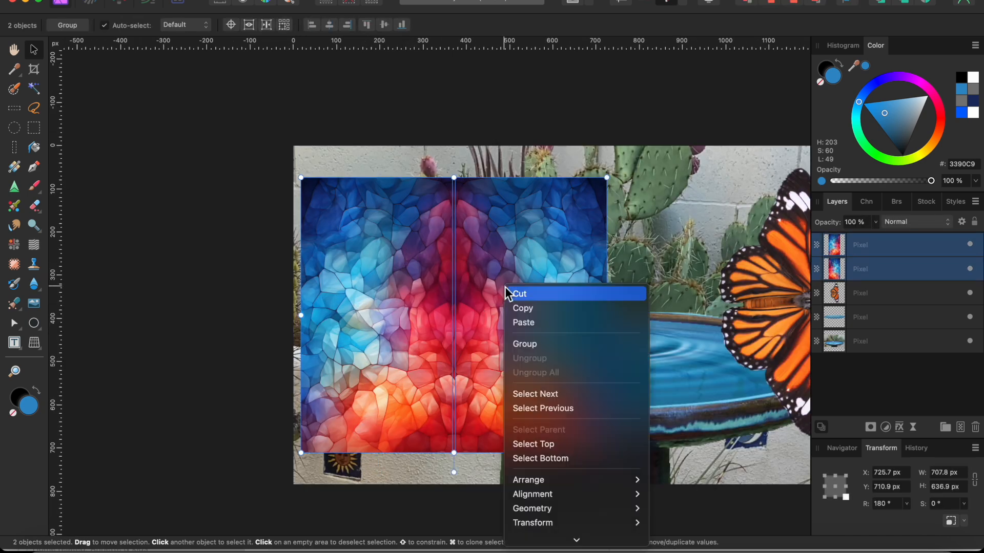
{"action": "left_click", "coordinate": [520, 343]}
- Move the orange butterfly underneath the mosaic group and shrink it to about 609 × 315 px so it fits within the pattern
{"action": "key", "text": "super+minus"}
{"action": "key", "text": "super+minus"}
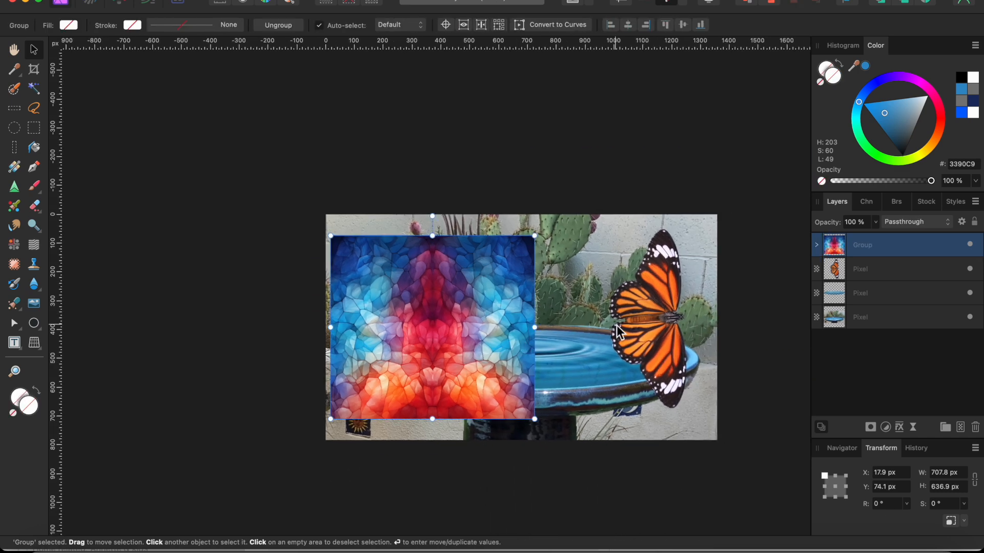
{"action": "left_click", "coordinate": [639, 321]}
{"action": "left_click_drag", "start_coordinate": [645, 321], "coordinate": [413, 324]}
{"action": "left_click_drag", "start_coordinate": [477, 328], "coordinate": [479, 324]}
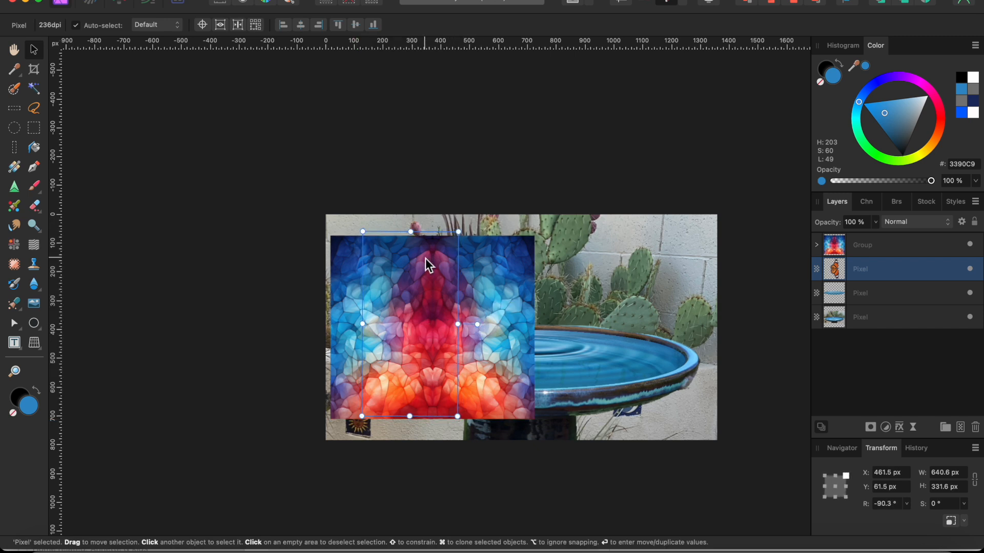
{"action": "left_click_drag", "start_coordinate": [363, 231], "coordinate": [367, 241]}
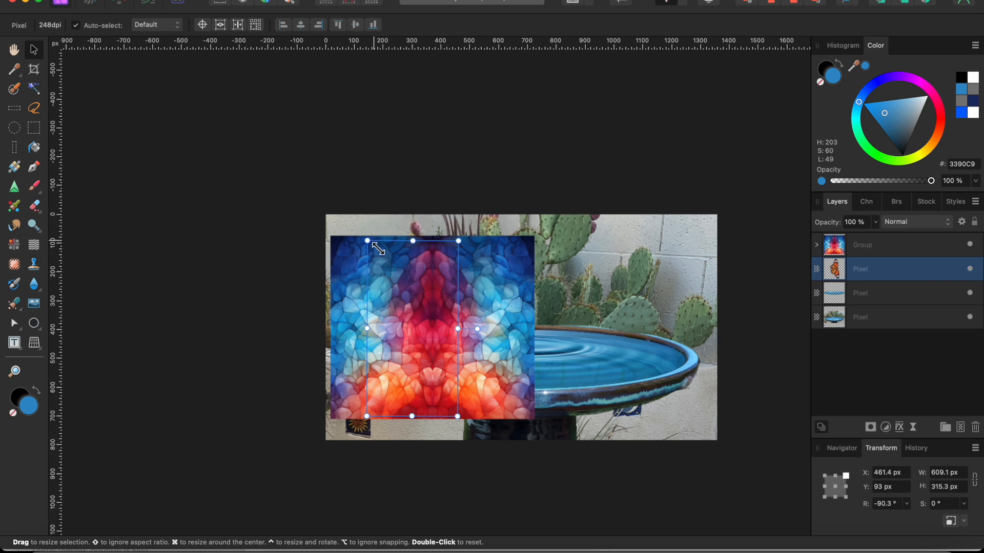
- Rotate the mosaic group a quarter turn clockwise and clip it inside the butterfly layer
{"action": "left_click", "coordinate": [536, 279]}
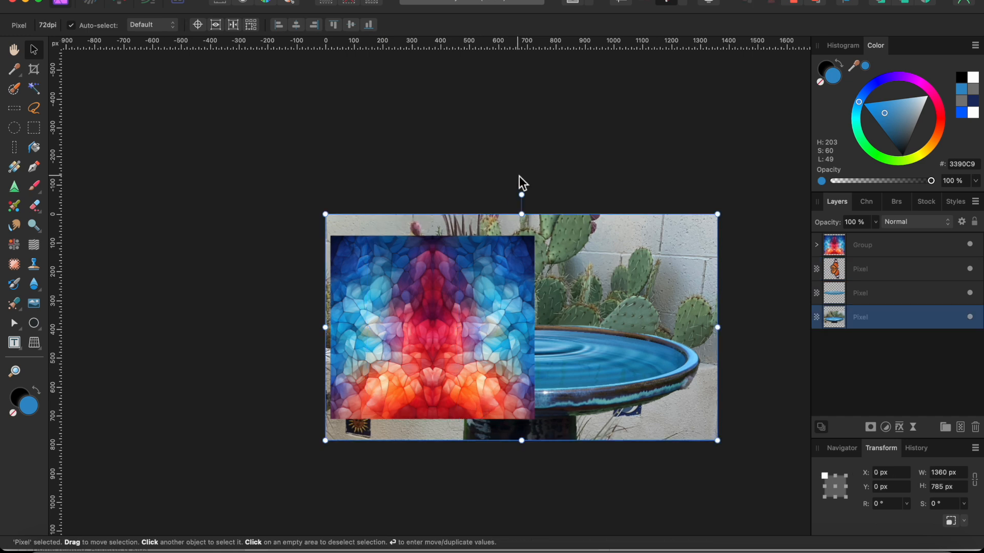
{"action": "left_click", "coordinate": [491, 272]}
{"action": "left_click_drag", "start_coordinate": [432, 216], "coordinate": [557, 329]}
{"action": "left_click_drag", "start_coordinate": [891, 248], "coordinate": [894, 276]}
- Scale the mosaic-filled butterfly down to about 341 × 177 px and place it upright over the centre of the water ripples
{"action": "left_click_drag", "start_coordinate": [340, 225], "coordinate": [354, 240]}
{"action": "left_click_drag", "start_coordinate": [432, 367], "coordinate": [491, 265]}
{"action": "left_click_drag", "start_coordinate": [463, 230], "coordinate": [478, 261]}
{"action": "scroll", "coordinate": [501, 321], "scroll_direction": "up", "scroll_amount": 5}
{"action": "mouse_move", "coordinate": [531, 331]}
{"action": "left_mouse_down"}
{"action": "mouse_move", "coordinate": [536, 308]}
{"action": "mouse_move", "coordinate": [525, 328]}
{"action": "left_mouse_up"}
- Apply a 3D layer effect with a 5 px radius to the mosaic butterfly
{"action": "scroll", "coordinate": [542, 311], "scroll_direction": "right", "scroll_amount": 1}
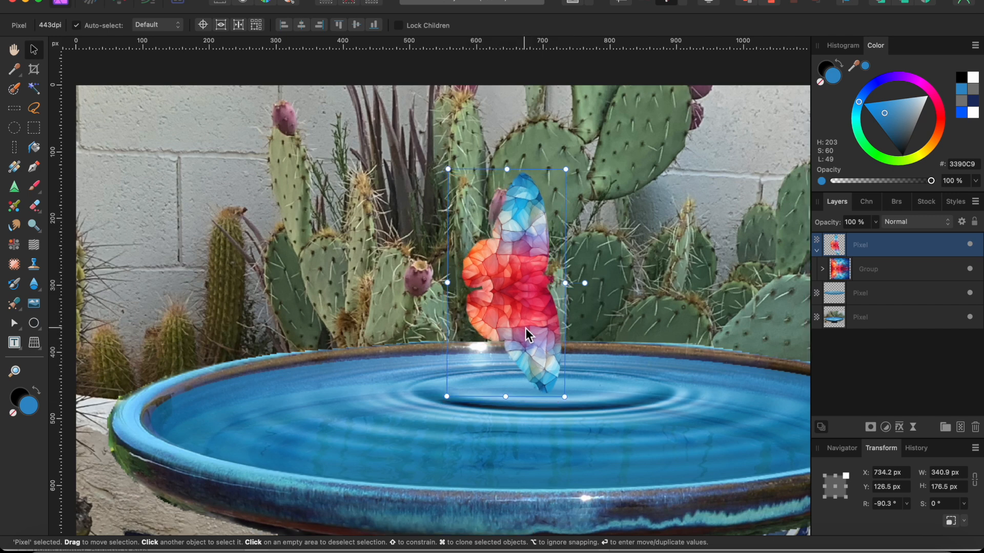
{"action": "scroll", "coordinate": [525, 329], "scroll_direction": "right", "scroll_amount": 2}
{"action": "scroll", "coordinate": [525, 329], "scroll_direction": "up", "scroll_amount": 1}
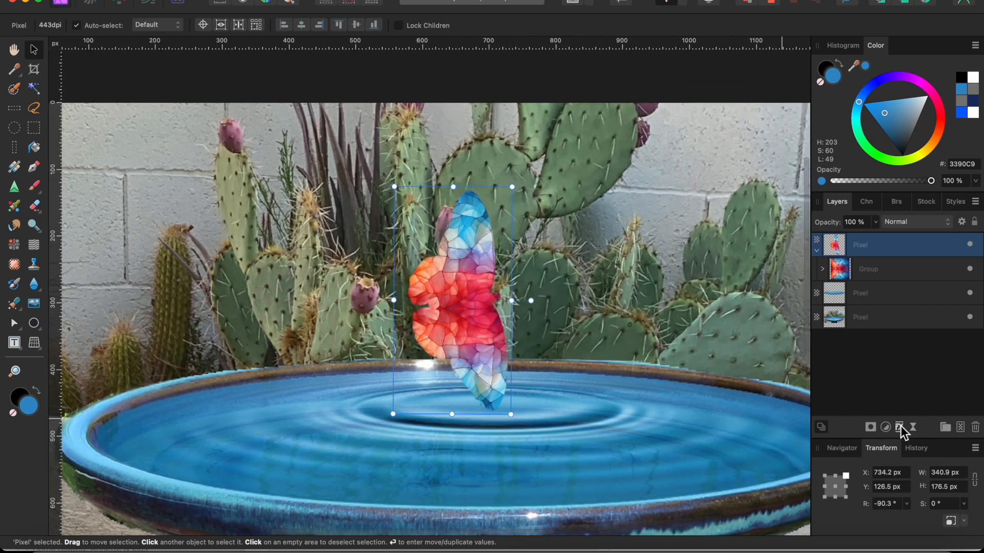
{"action": "left_click", "coordinate": [899, 427]}
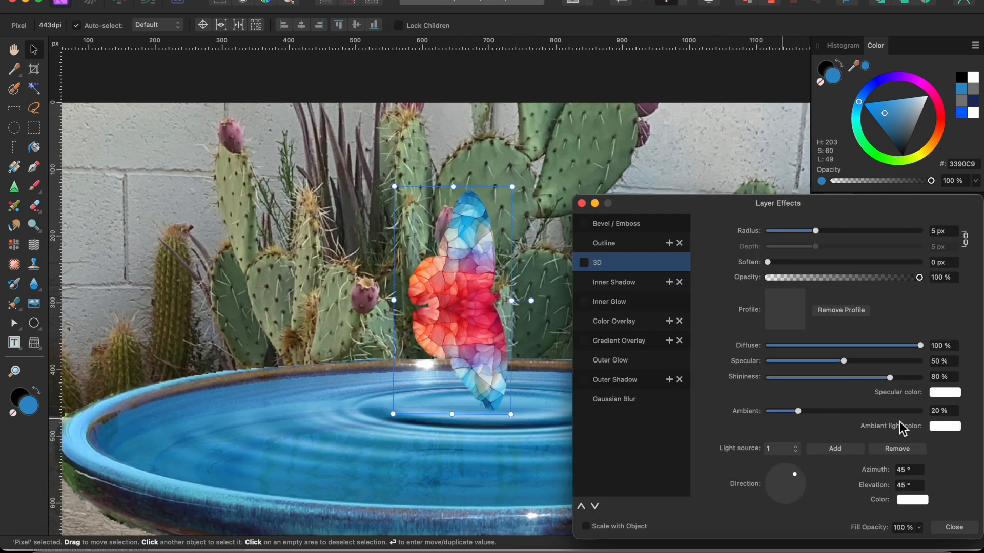
{"action": "left_click", "coordinate": [584, 263]}
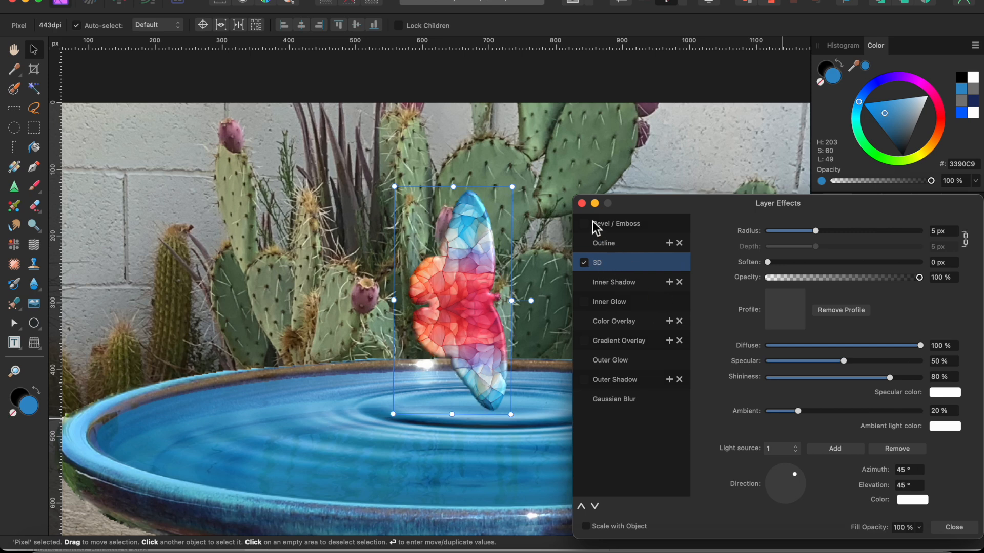
{"action": "left_click", "coordinate": [582, 203]}
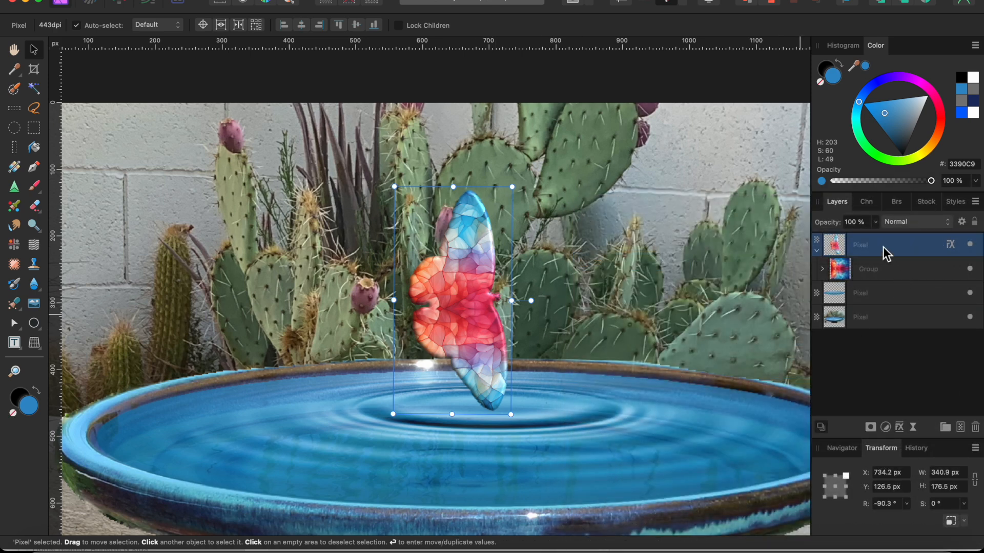
- Duplicate the mosaic butterfly layer and give the copy a black Color Overlay effect at 100% opacity
{"action": "left_click", "coordinate": [817, 251]}
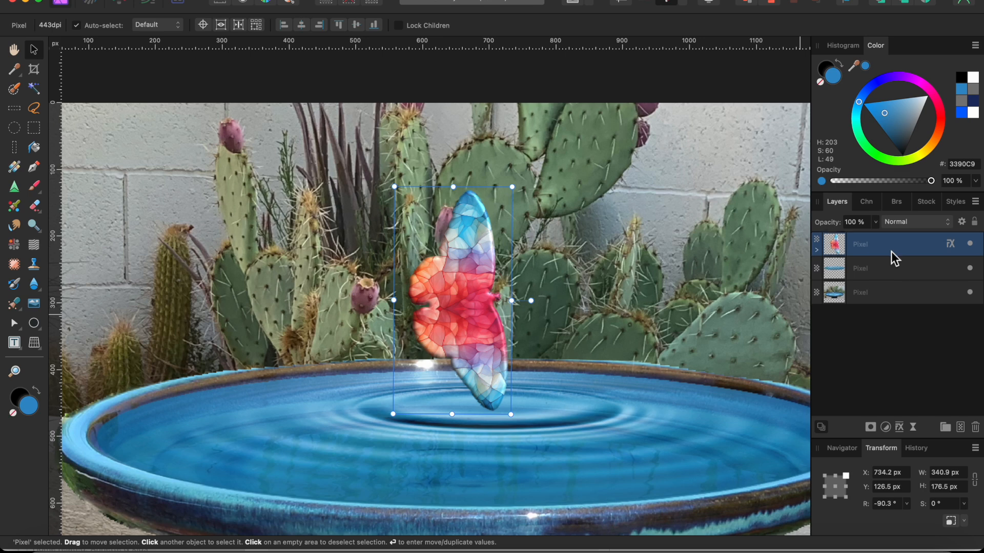
{"action": "key", "text": "super+j"}
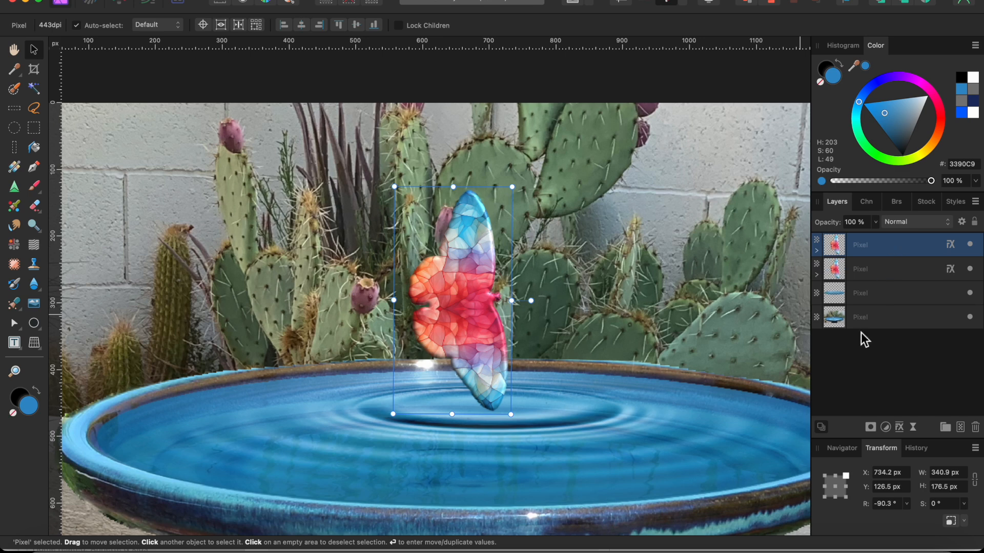
{"action": "left_click", "coordinate": [900, 428]}
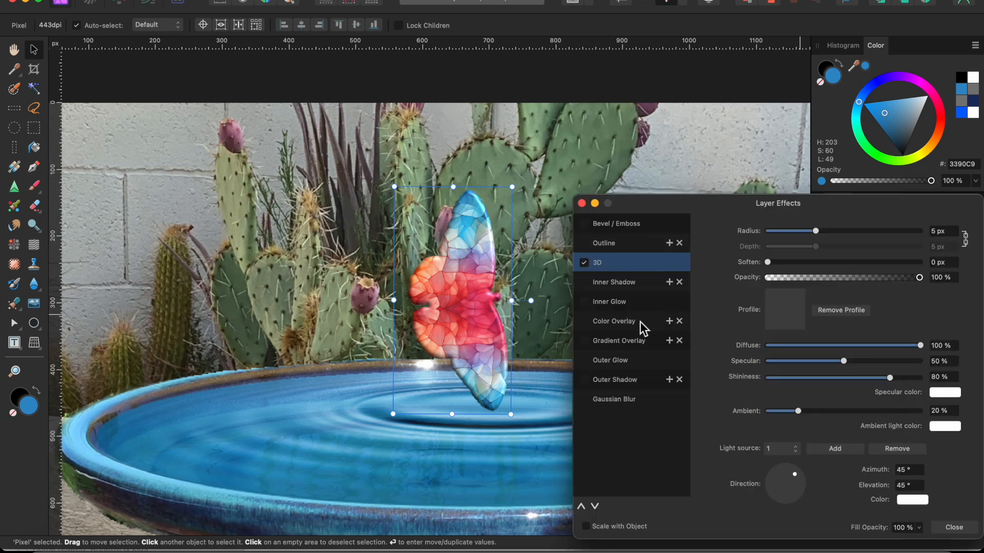
{"action": "left_click", "coordinate": [622, 326]}
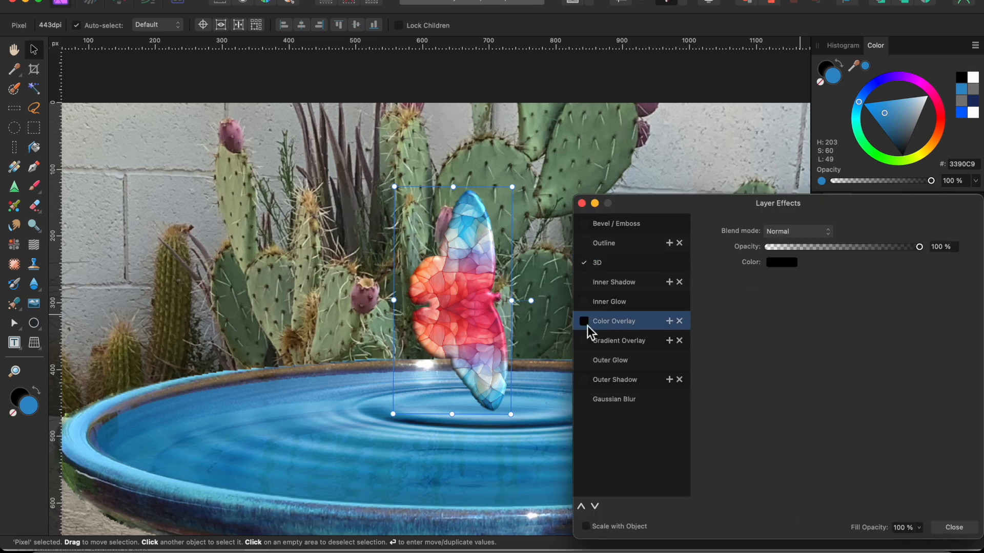
{"action": "left_click", "coordinate": [585, 322]}
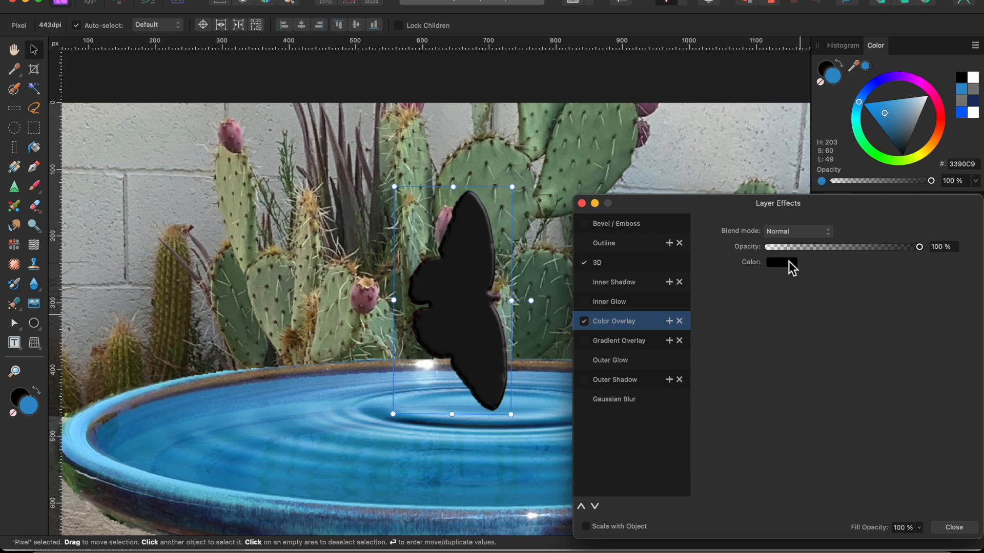
{"action": "left_click", "coordinate": [582, 204]}
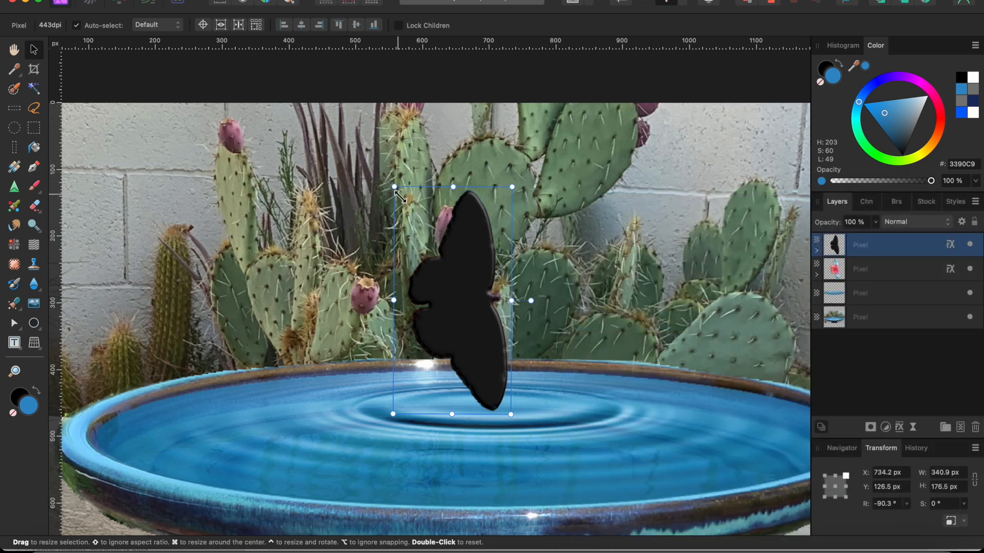
- Enlarge the black butterfly to about 356 × 184 px and centre it beneath the mosaic butterfly layer as a dark border
{"action": "left_click_drag", "start_coordinate": [394, 187], "coordinate": [390, 177]}
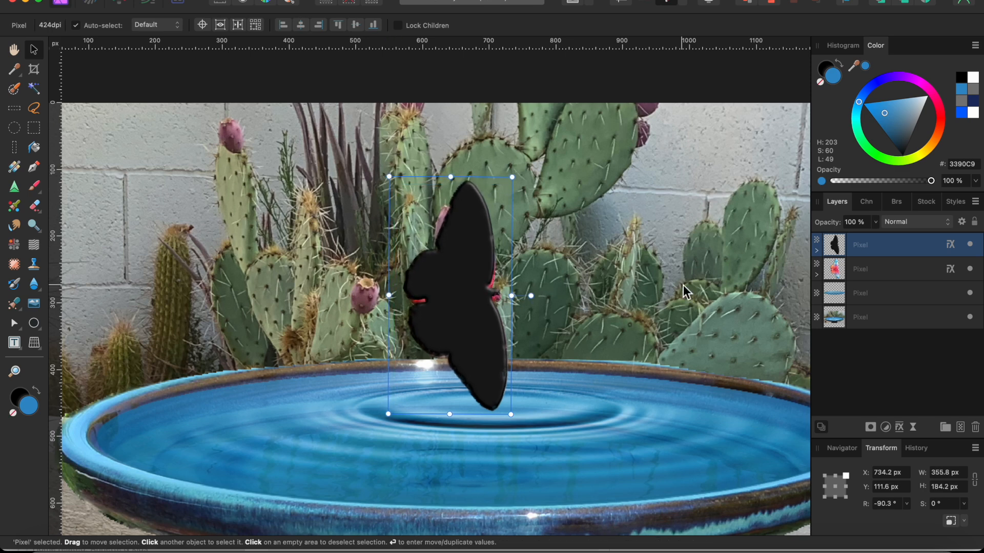
{"action": "left_click_drag", "start_coordinate": [874, 246], "coordinate": [864, 287]}
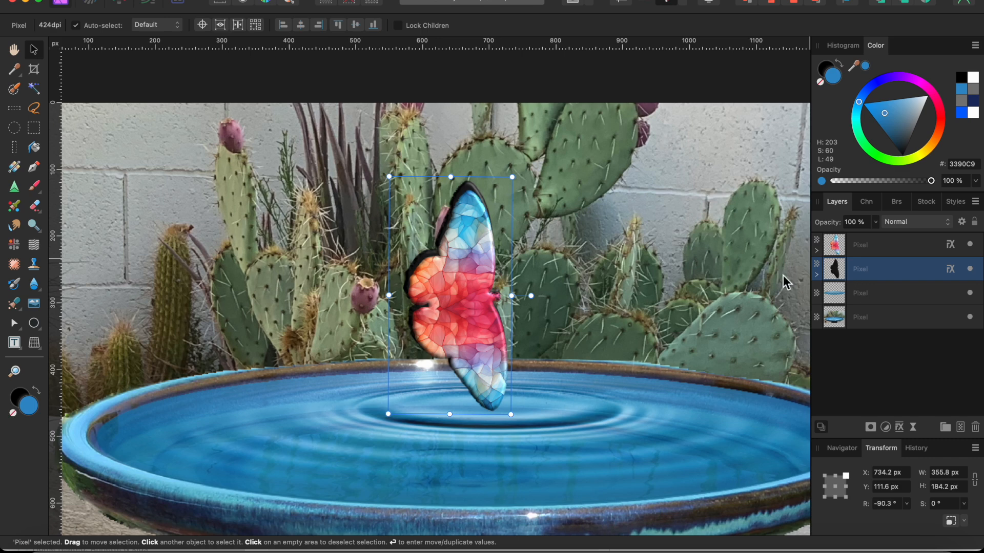
{"action": "left_click_drag", "start_coordinate": [476, 273], "coordinate": [477, 282]}
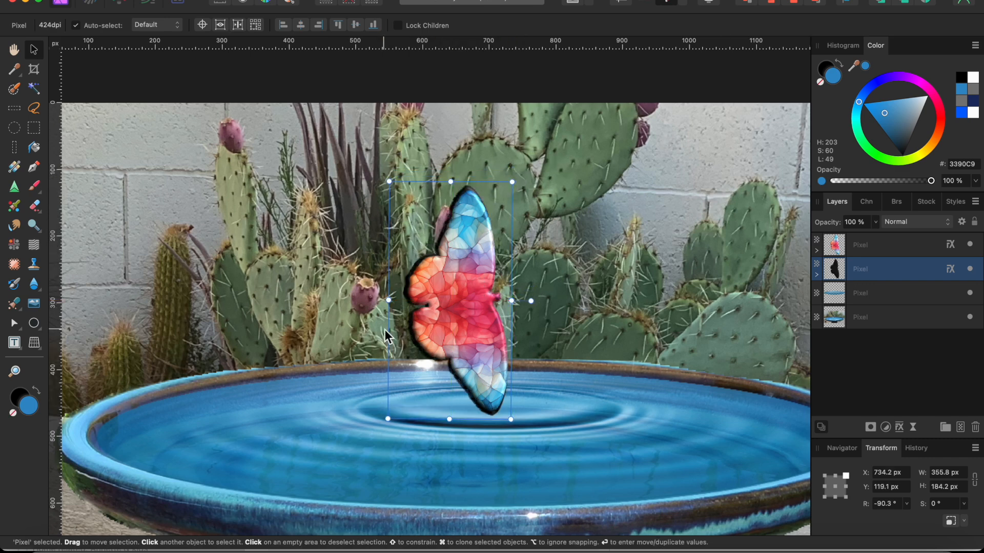
- Group the mosaic butterfly with its black backing and nudge the group slightly up and left to about X 545.5, Y 110.6 px
{"action": "left_click", "coordinate": [887, 247], "text": "shift"}
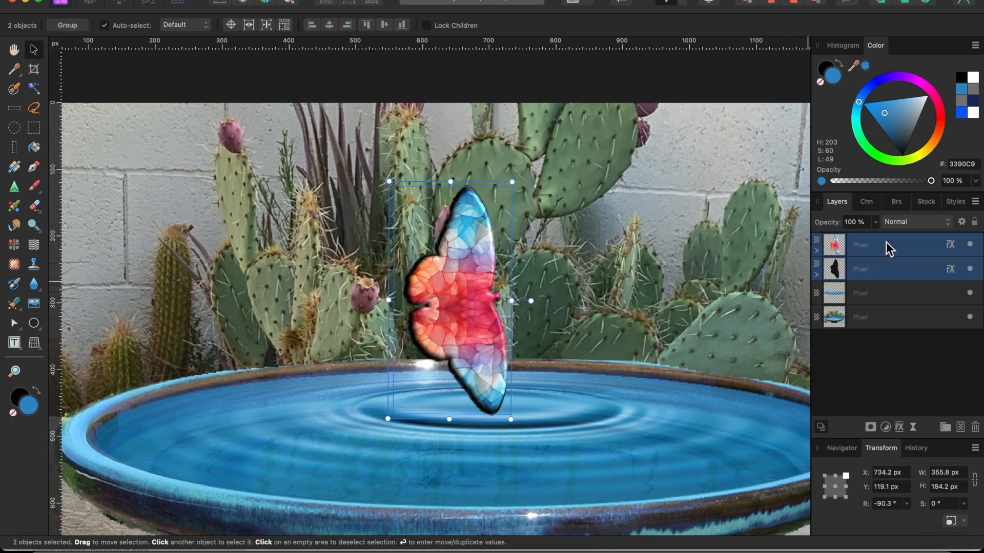
{"action": "right_click", "coordinate": [887, 246]}
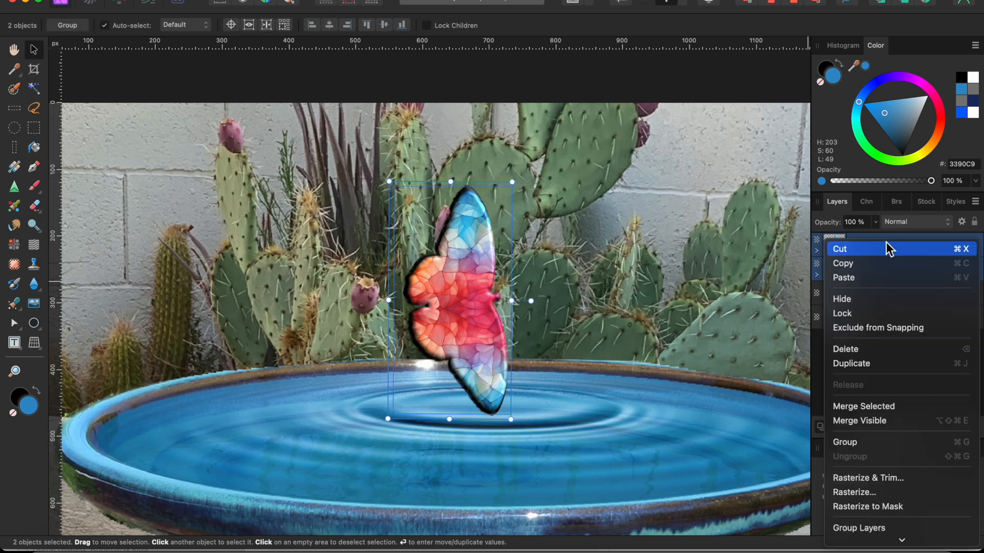
{"action": "left_click", "coordinate": [861, 442]}
{"action": "left_click", "coordinate": [584, 358]}
{"action": "left_click", "coordinate": [478, 319]}
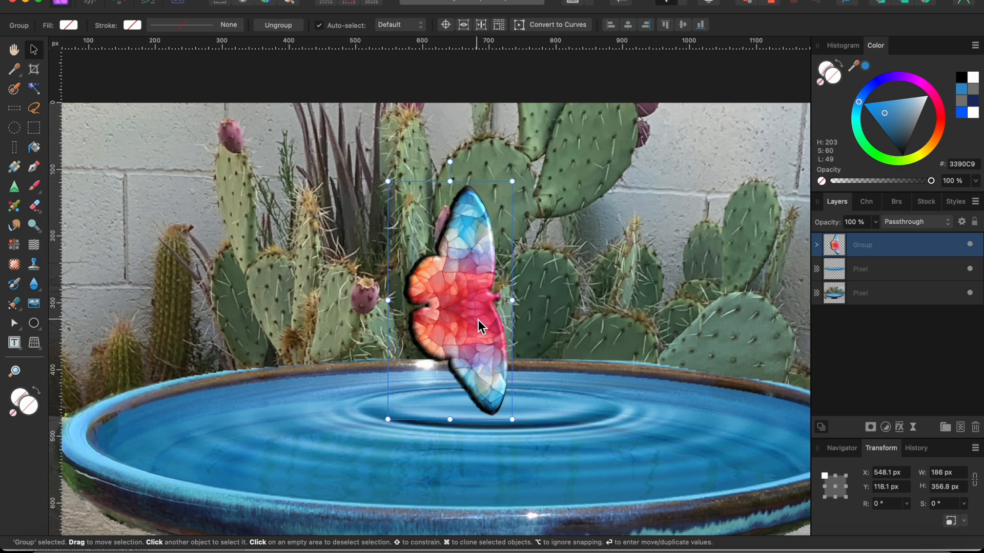
{"action": "scroll", "coordinate": [488, 335], "scroll_direction": "right", "scroll_amount": 2}
{"action": "scroll", "coordinate": [488, 335], "scroll_direction": "down", "scroll_amount": 2}
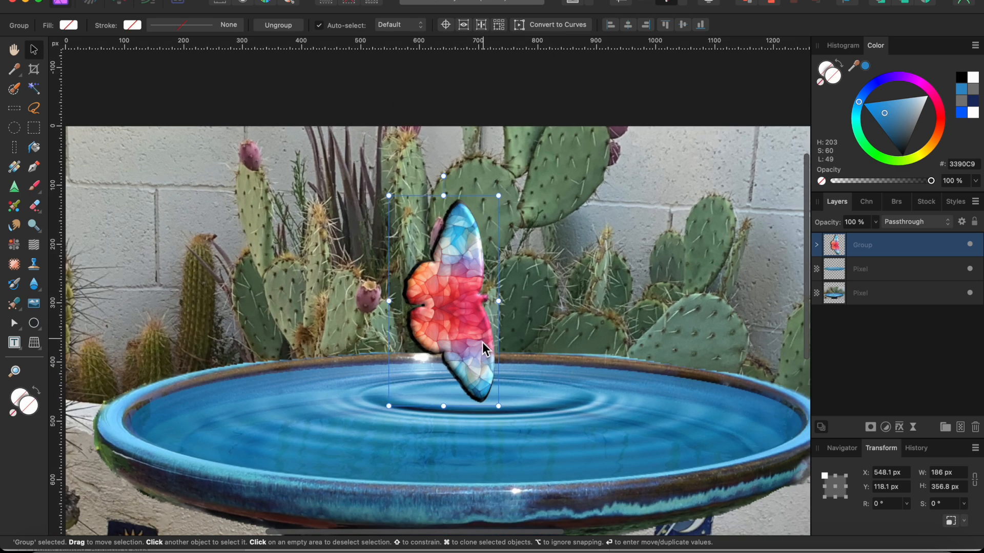
{"action": "left_click_drag", "start_coordinate": [480, 344], "coordinate": [479, 340]}
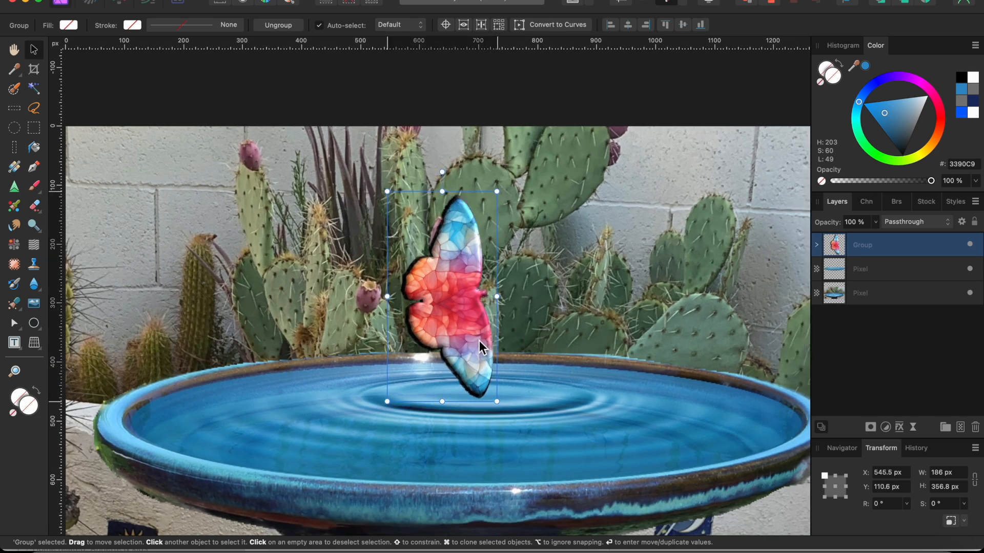
- Make a copy of the butterfly group in place
{"action": "right_click", "coordinate": [479, 340]}
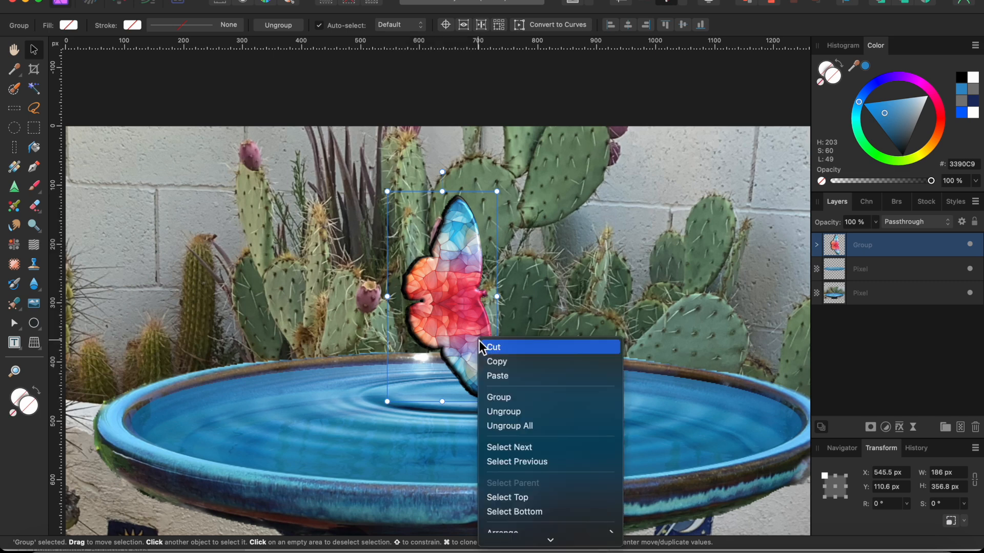
{"action": "left_click", "coordinate": [477, 327]}
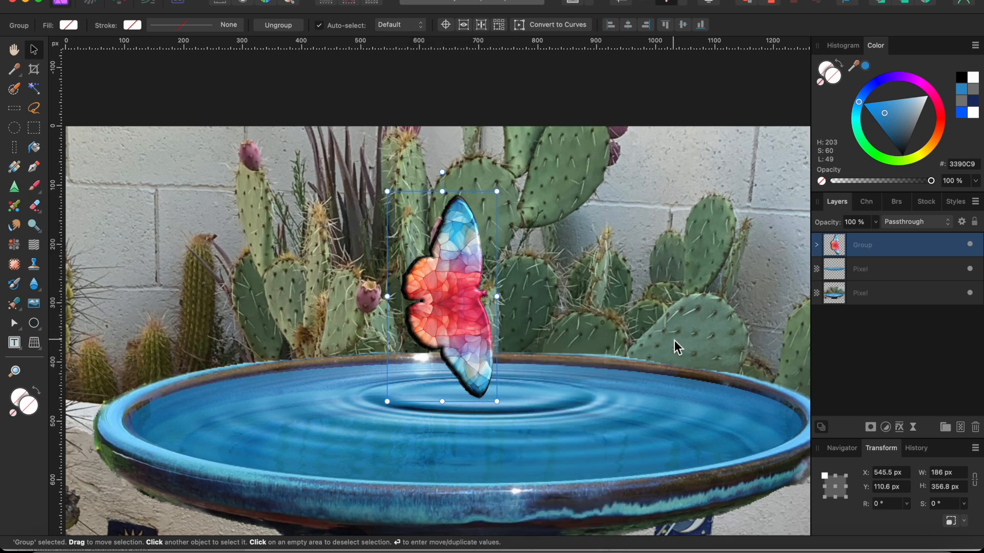
{"action": "key", "text": "super+v"}
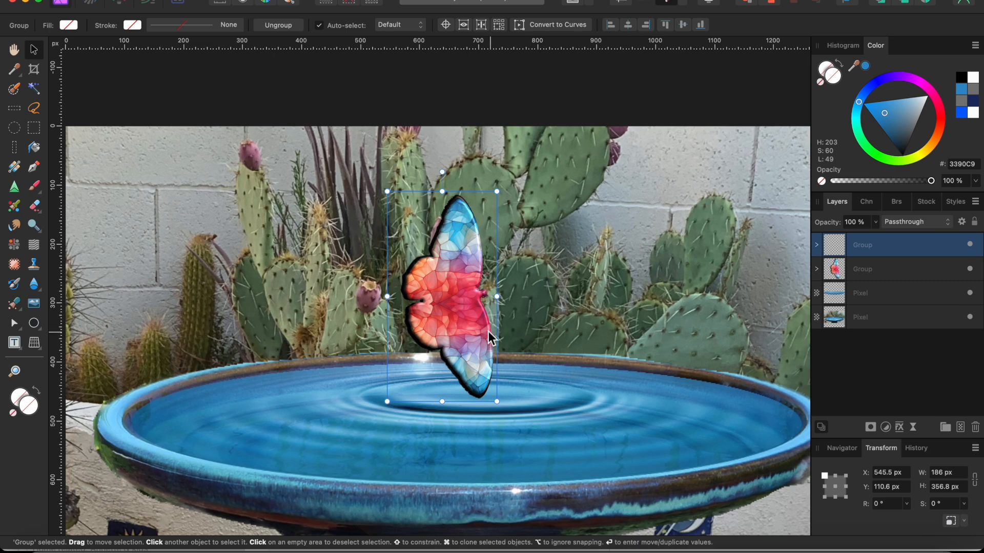
- Flip the copied butterfly group vertically and place it directly below the original, with the wing tips meeting
{"action": "right_click", "coordinate": [475, 321]}
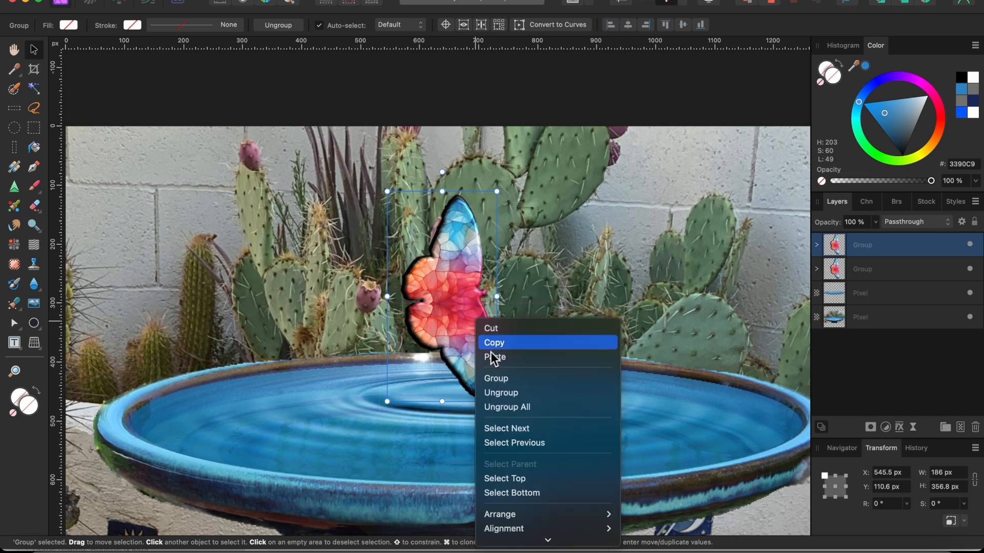
{"action": "scroll", "coordinate": [501, 454], "scroll_direction": "down", "scroll_amount": 4}
{"action": "mouse_move", "coordinate": [501, 454]}
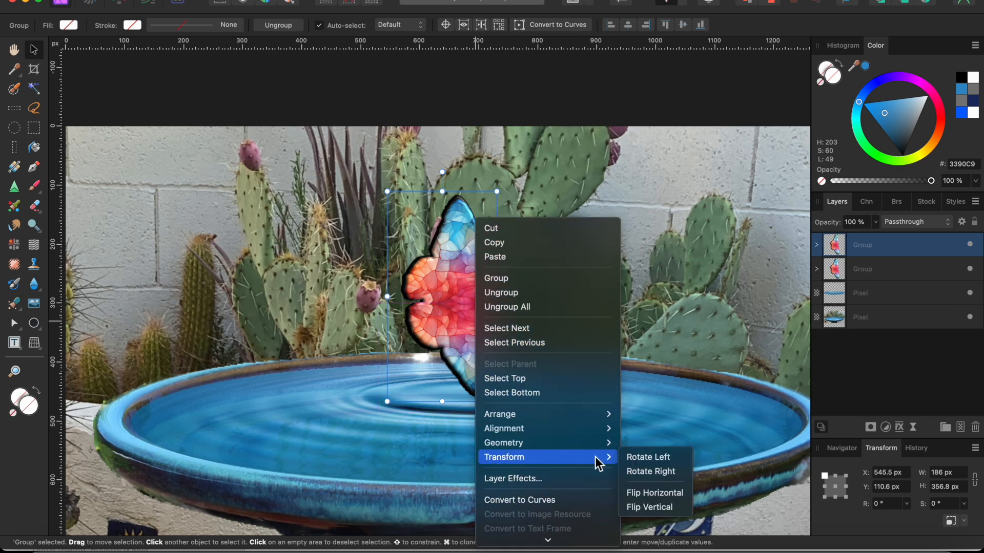
{"action": "left_click", "coordinate": [648, 506]}
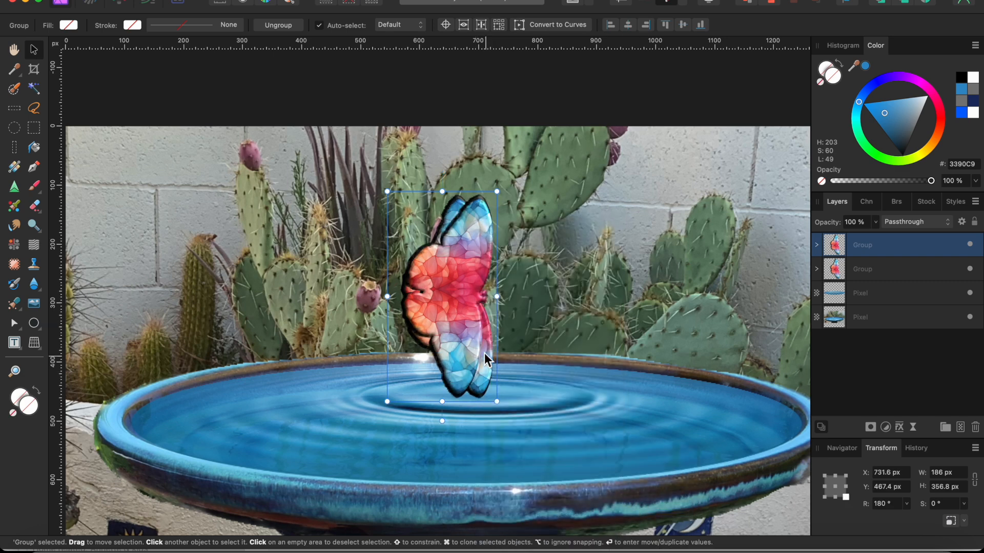
{"action": "left_click_drag", "start_coordinate": [451, 295], "coordinate": [448, 494]}
- Warp the flipped butterfly in single-plane perspective, shortening it and widening its lower edge so it lies within the birdbath water
{"action": "scroll", "coordinate": [447, 493], "scroll_direction": "down", "scroll_amount": 5}
{"action": "scroll", "coordinate": [448, 493], "scroll_direction": "left", "scroll_amount": 1}
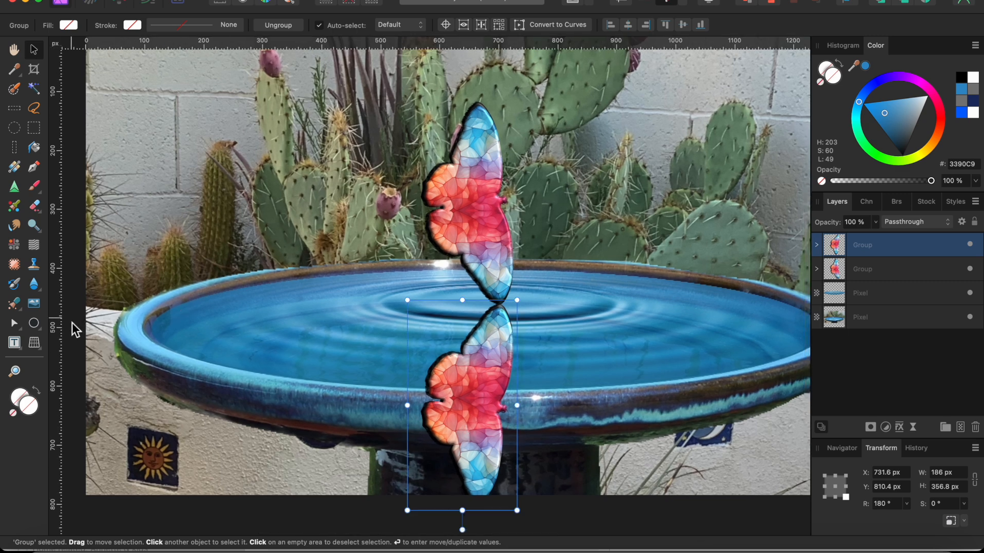
{"action": "left_click", "coordinate": [34, 345]}
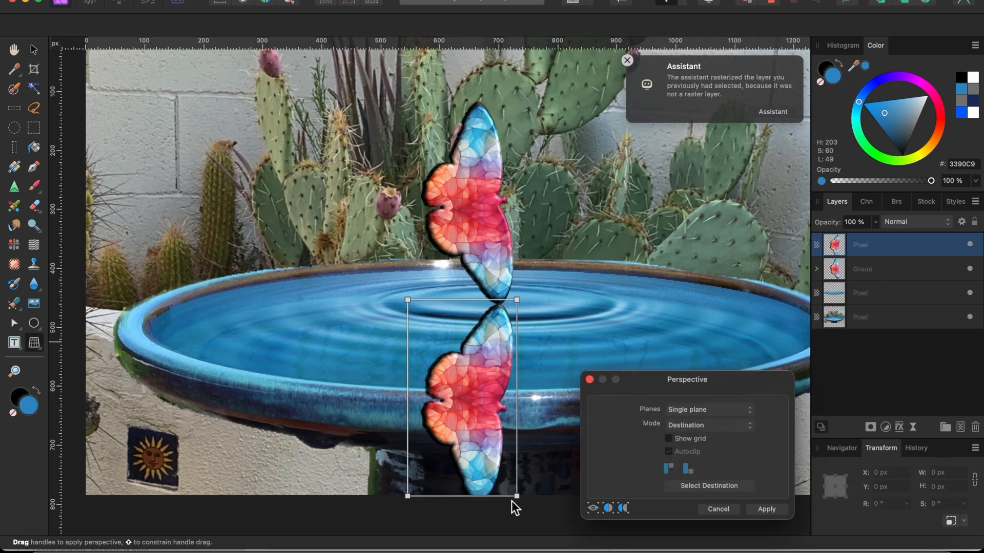
{"action": "left_click_drag", "start_coordinate": [518, 496], "coordinate": [552, 385]}
{"action": "left_click_drag", "start_coordinate": [407, 496], "coordinate": [379, 380]}
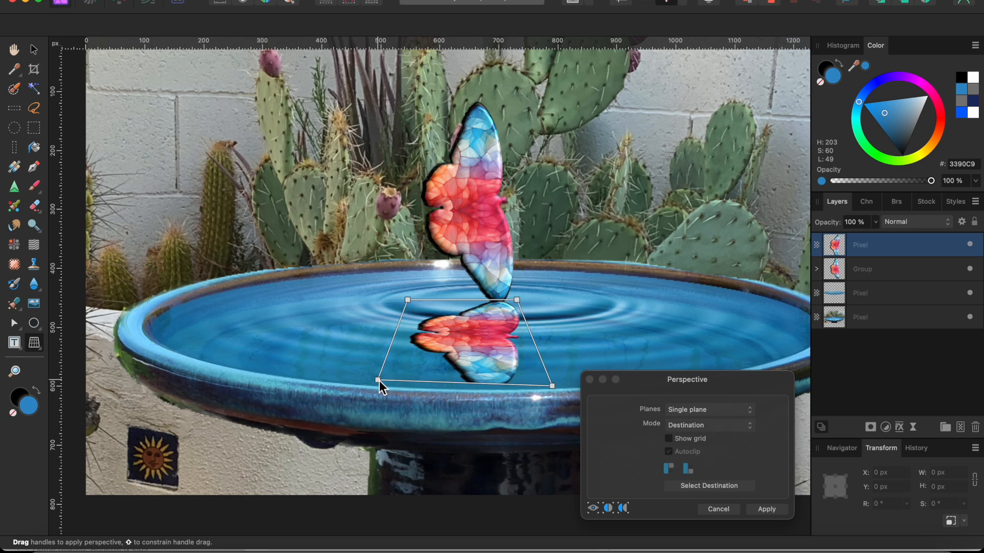
{"action": "left_click_drag", "start_coordinate": [408, 300], "coordinate": [419, 299]}
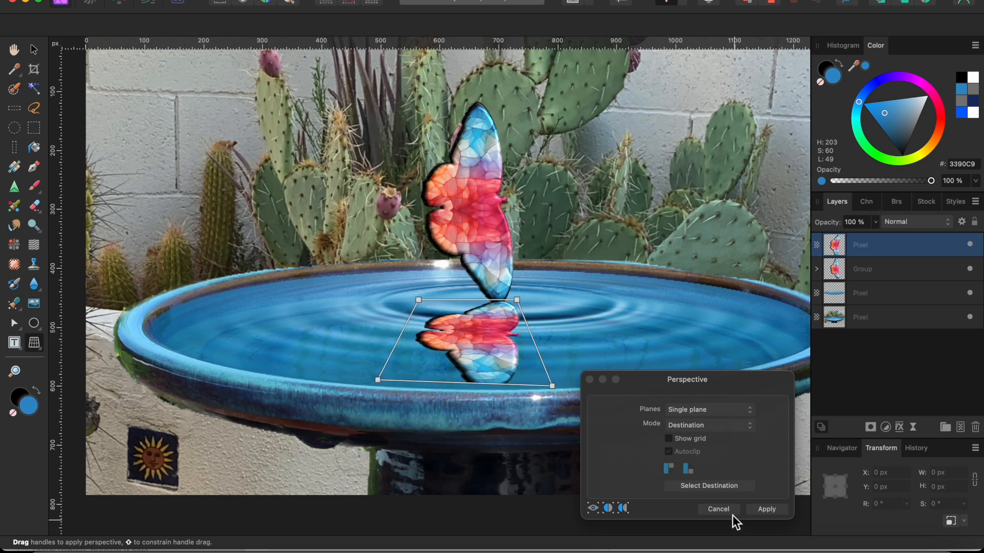
{"action": "left_click_drag", "start_coordinate": [551, 385], "coordinate": [557, 388]}
{"action": "left_click_drag", "start_coordinate": [377, 380], "coordinate": [372, 388]}
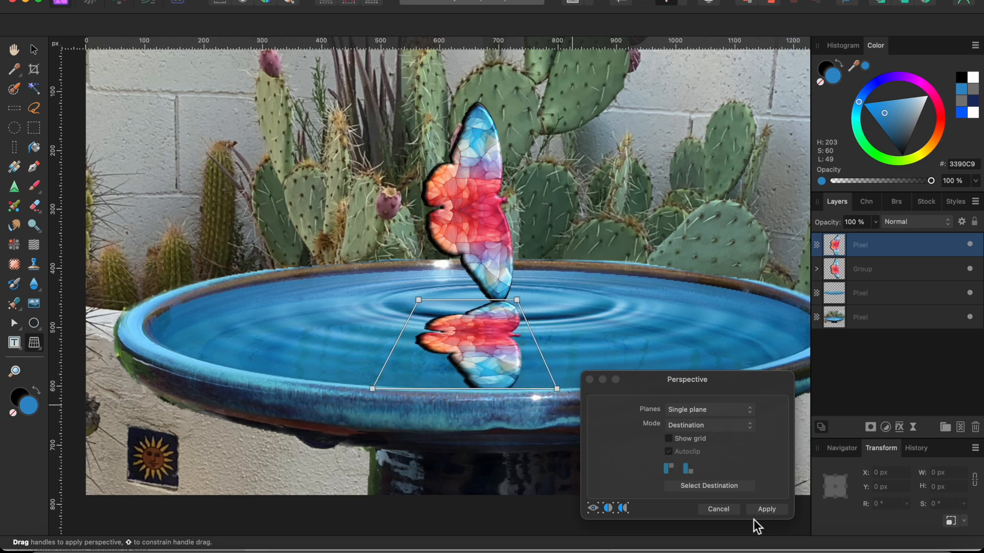
{"action": "left_click", "coordinate": [767, 509]}
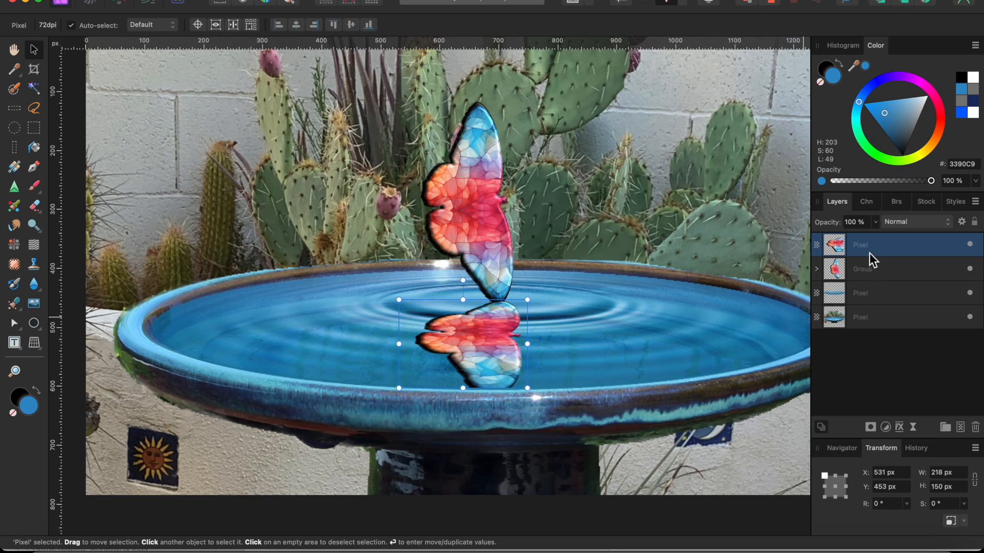
- Set the reflected butterfly layer's blend mode to Average
{"action": "left_click", "coordinate": [898, 223]}
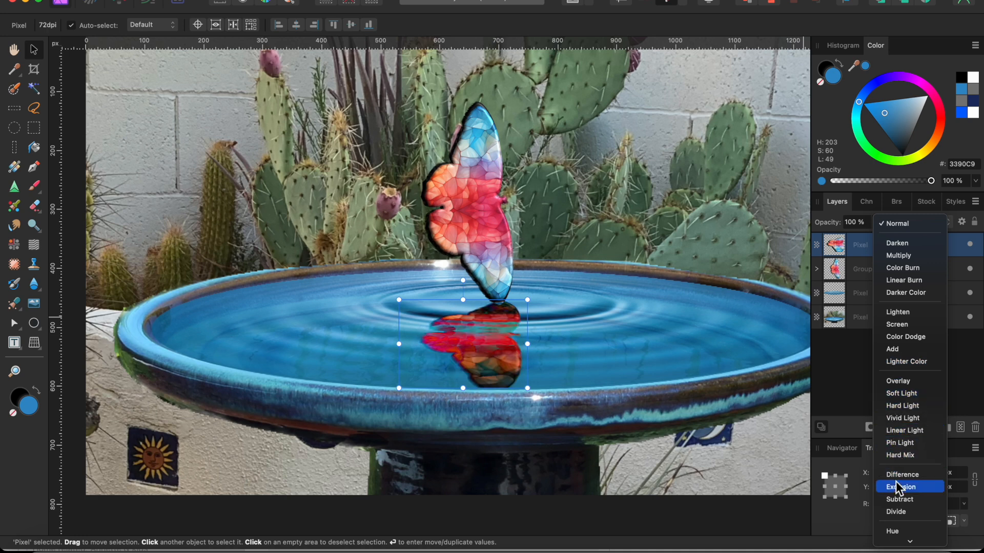
{"action": "scroll", "coordinate": [895, 482], "scroll_direction": "down", "scroll_amount": 3}
{"action": "left_click", "coordinate": [896, 500]}
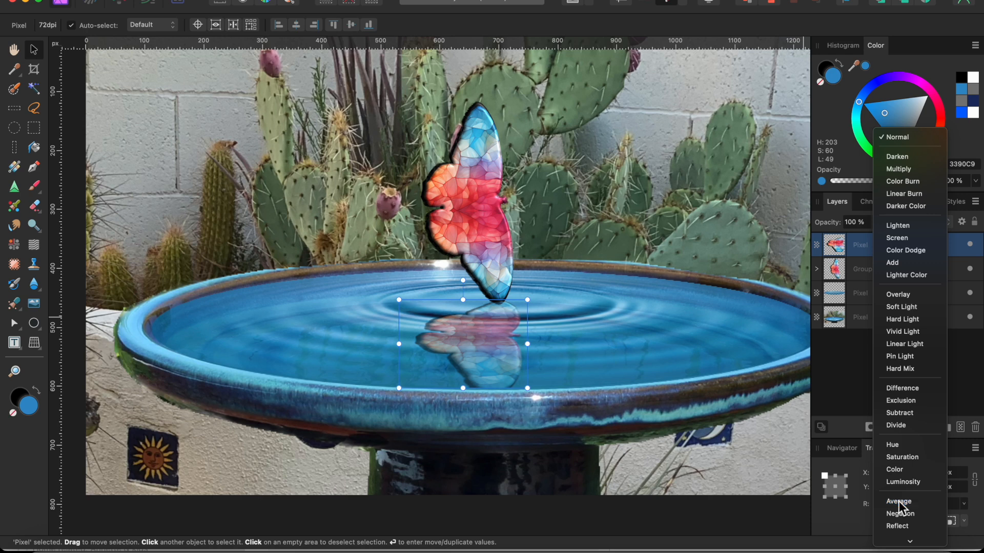
- Nudge the butterfly reflection slightly left and down to about X 525.9, Y 458.4 px
{"action": "left_click_drag", "start_coordinate": [496, 340], "coordinate": [478, 333]}
{"action": "scroll", "coordinate": [488, 340], "scroll_direction": "up", "scroll_amount": 5}
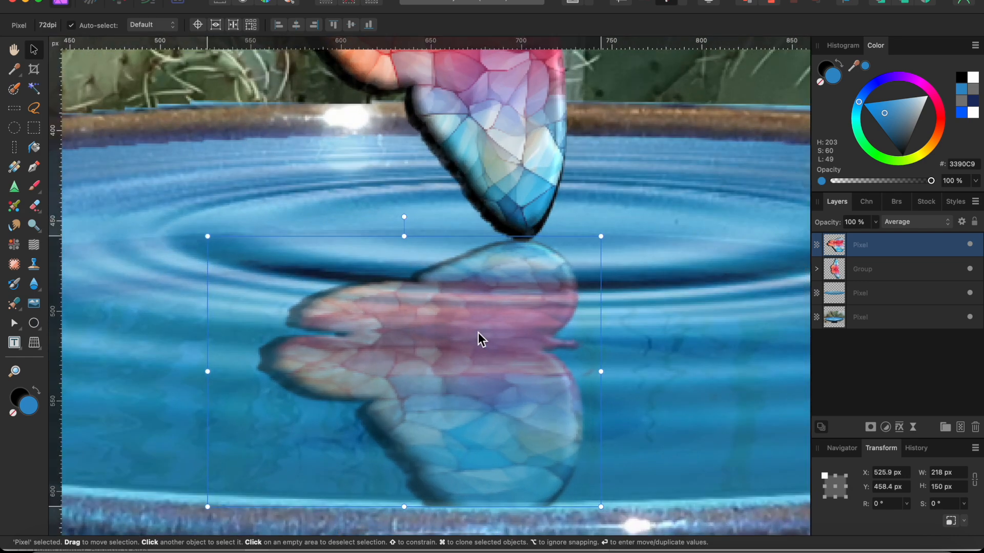
{"action": "scroll", "coordinate": [478, 333], "scroll_direction": "down", "scroll_amount": 5}
{"action": "left_click", "coordinate": [584, 405]}
{"action": "scroll", "coordinate": [560, 431], "scroll_direction": "down", "scroll_amount": 3}
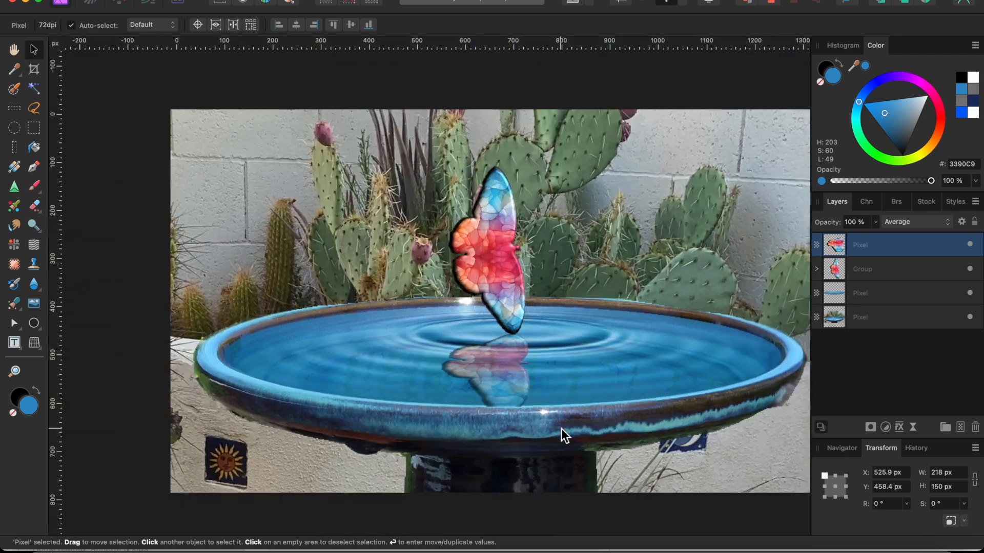